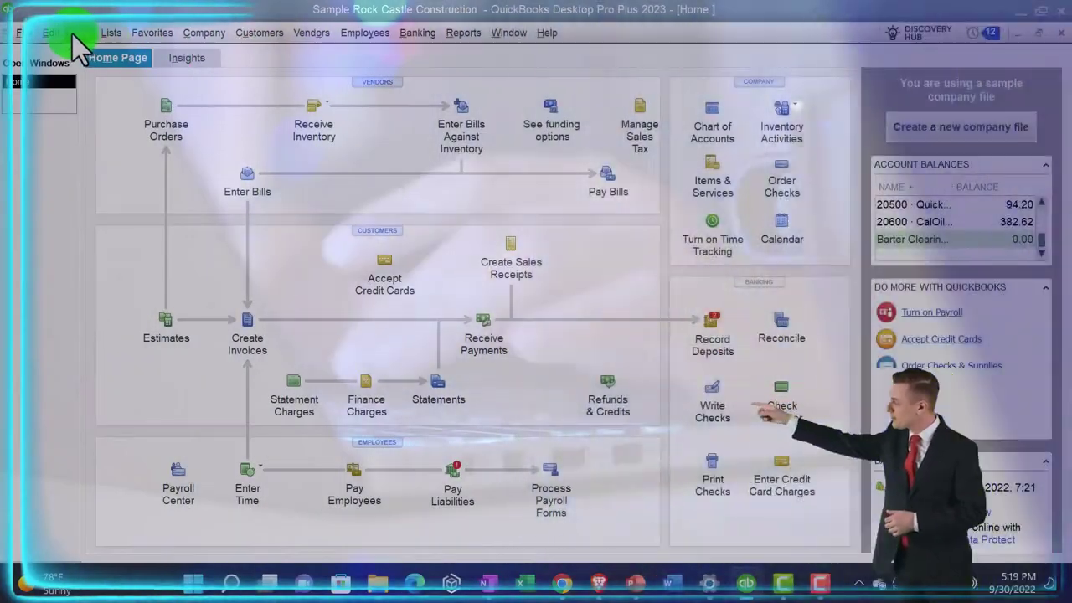
click(79, 33)
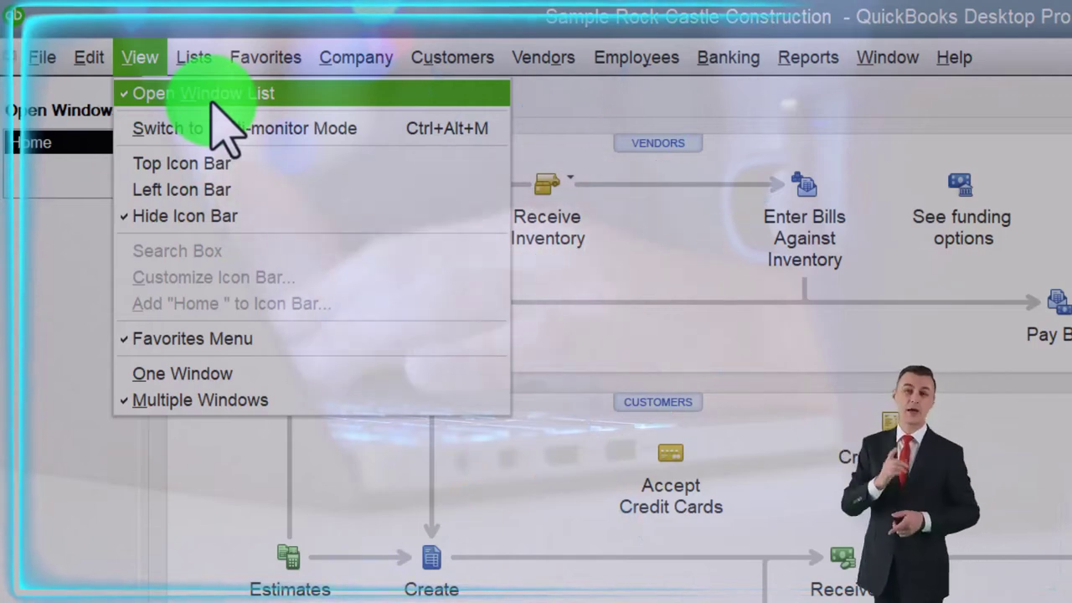
click(36, 241)
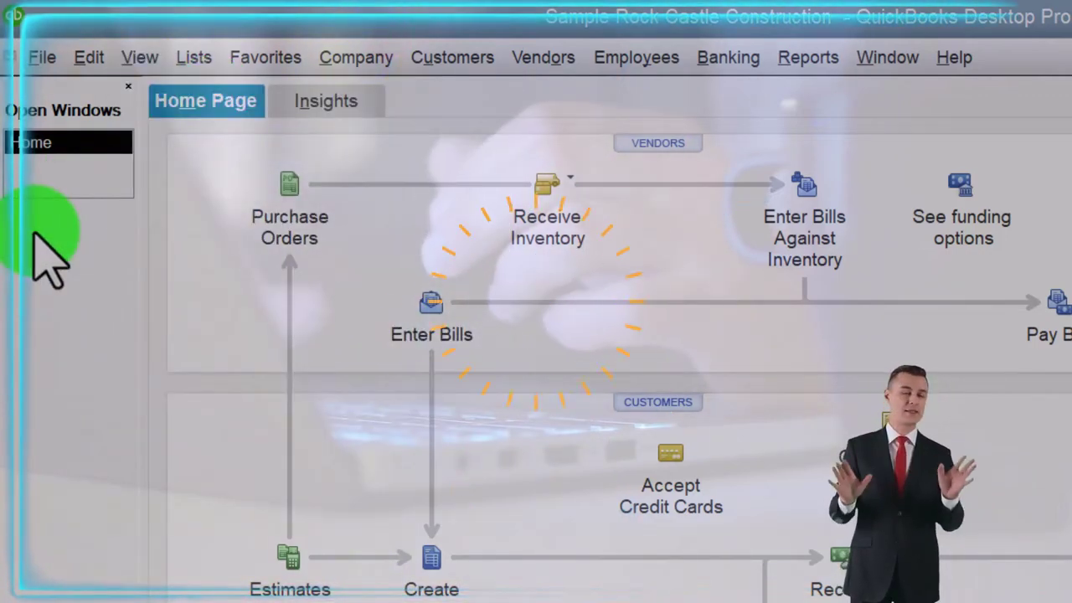
Open the standard Profit & Loss report and set its date range from 01/01/2024 to 12/31/2024
click(808, 57)
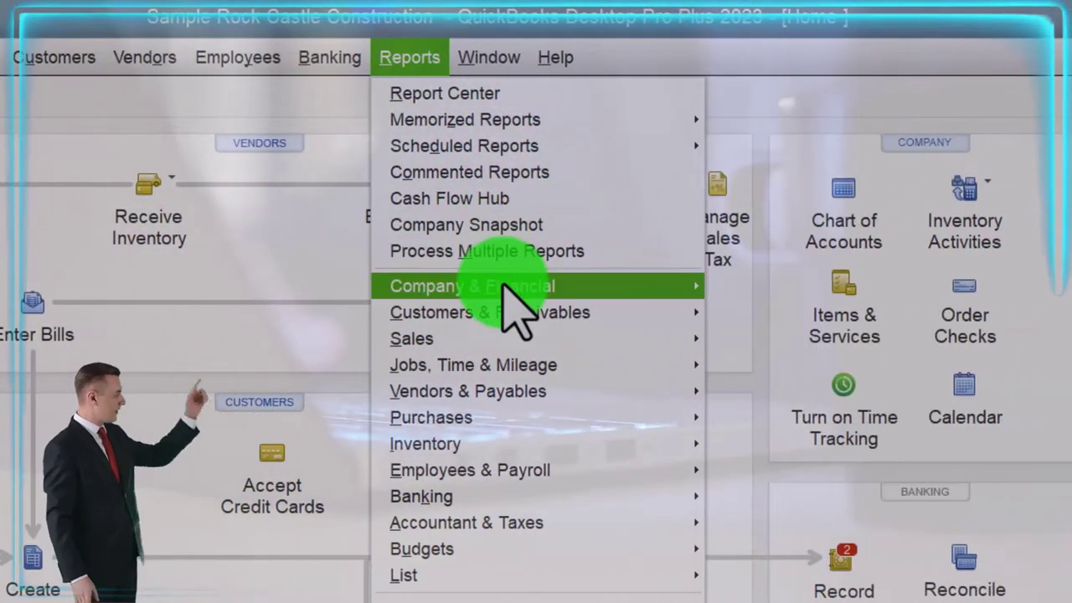
mouse_move(700, 287)
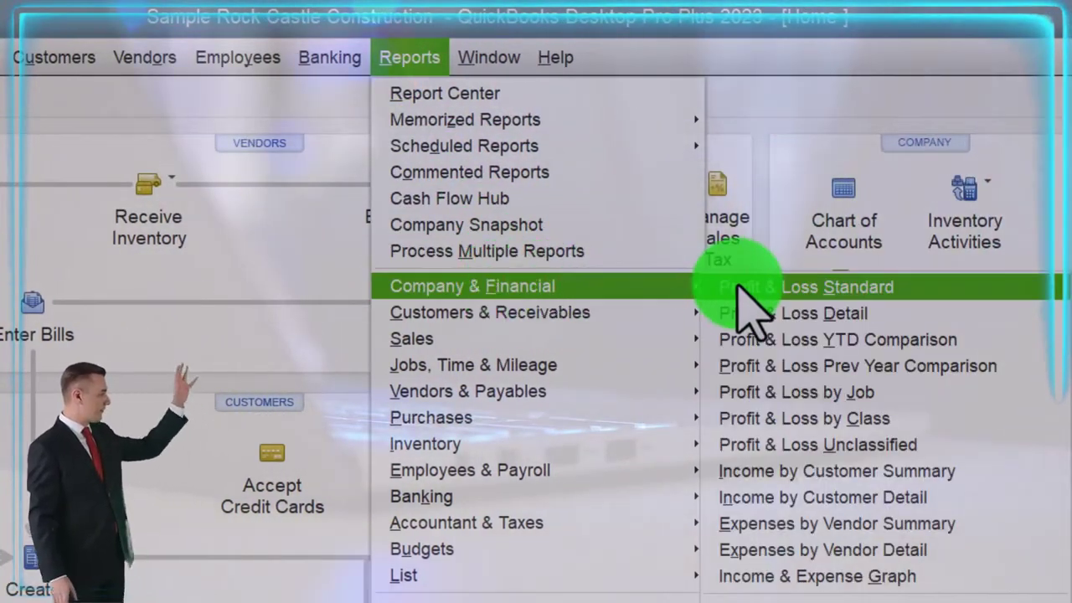
click(894, 287)
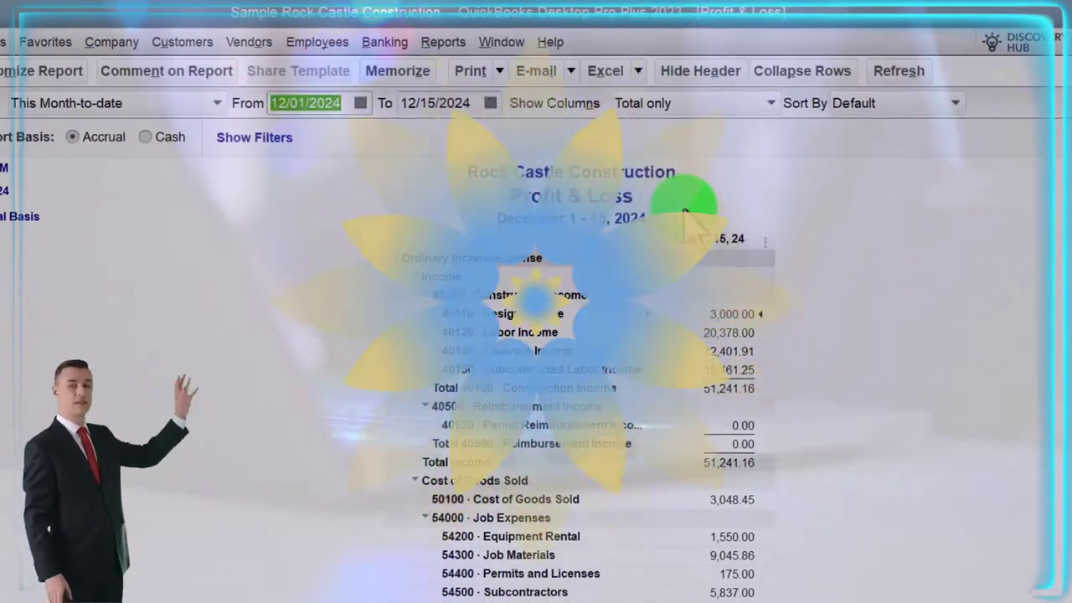
text(0)
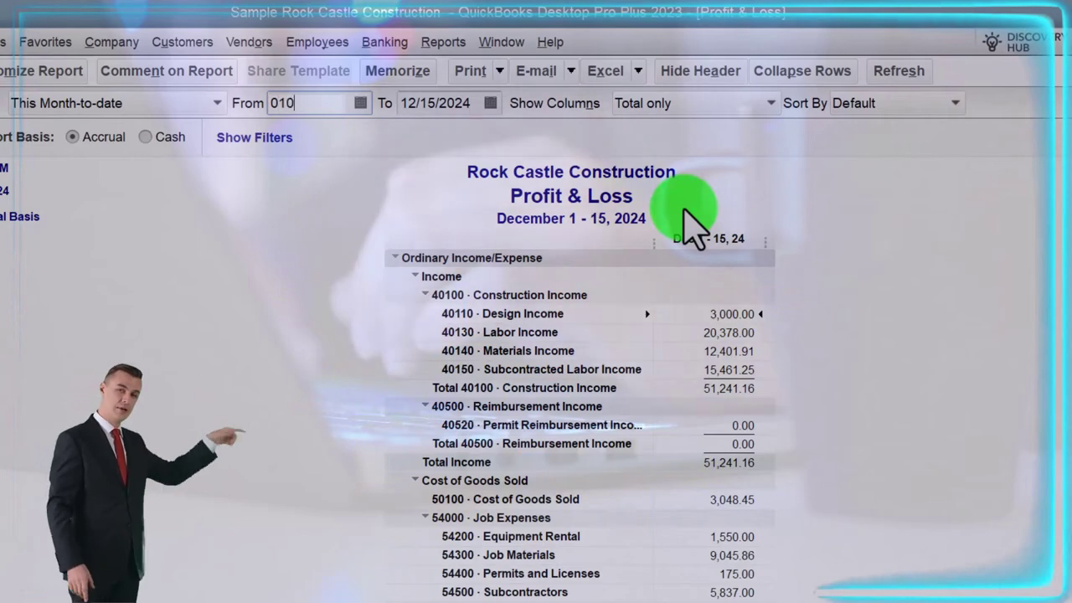
text(1/01/2024)
key(Tab)
text(123124)
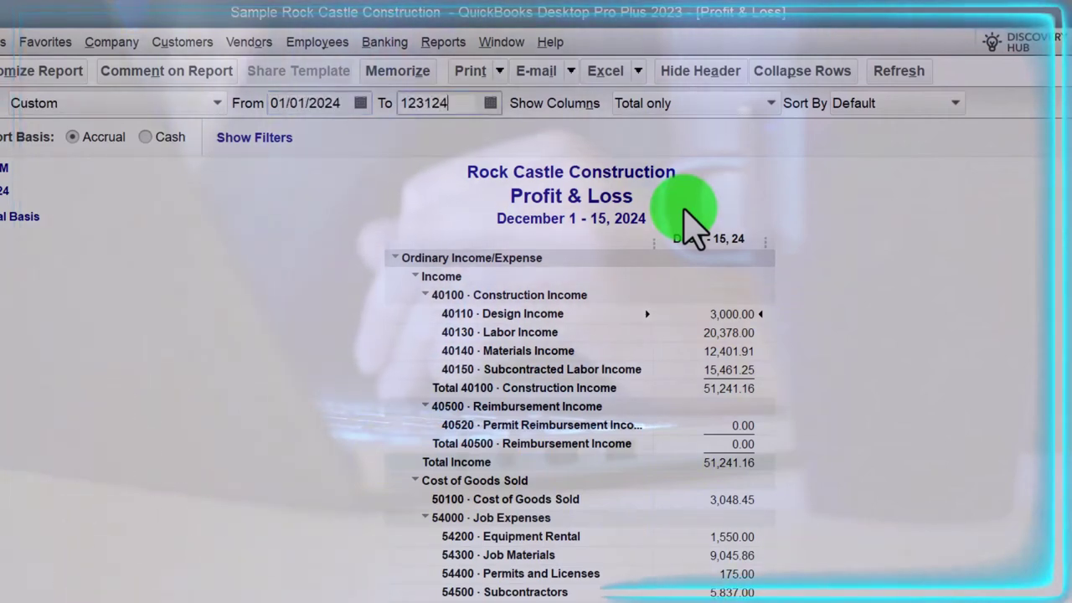
key(Tab)
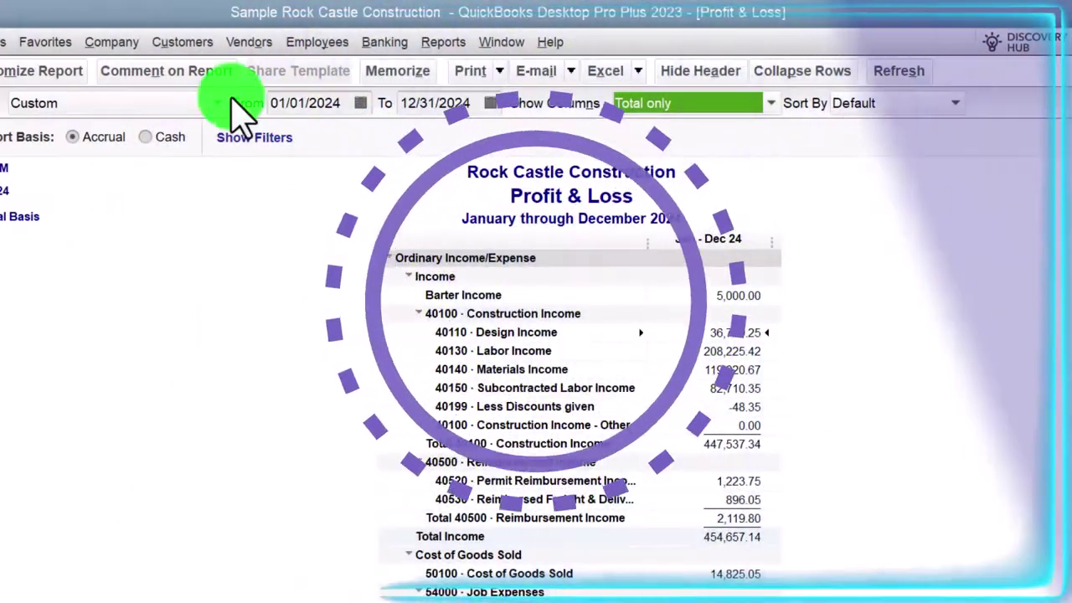
Customize the Profit & Loss report's column label font to size 12, applying the change to all related fonts
click(57, 72)
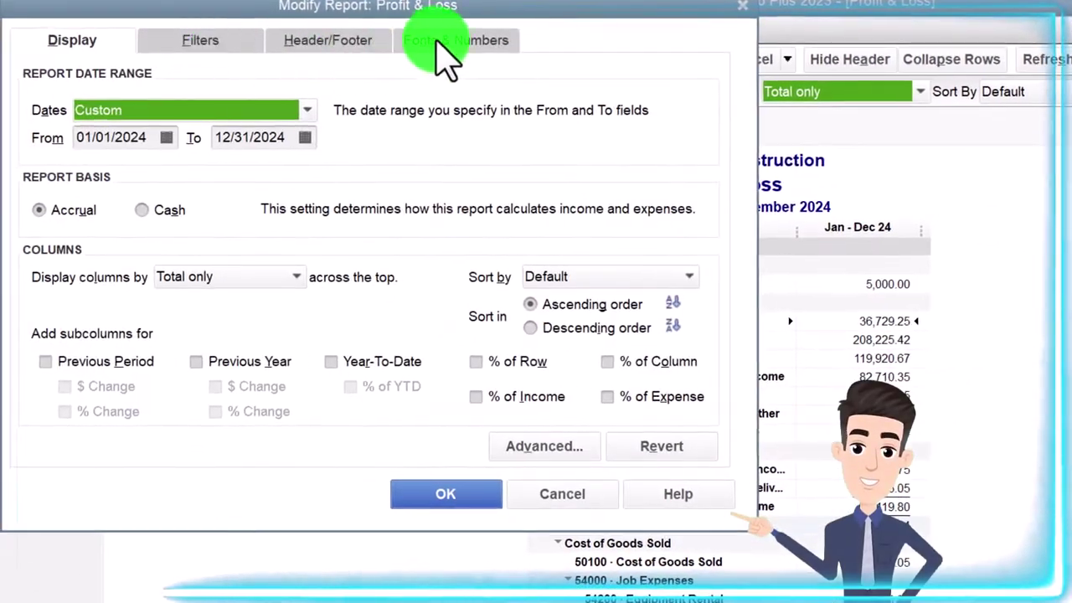
click(444, 42)
click(352, 312)
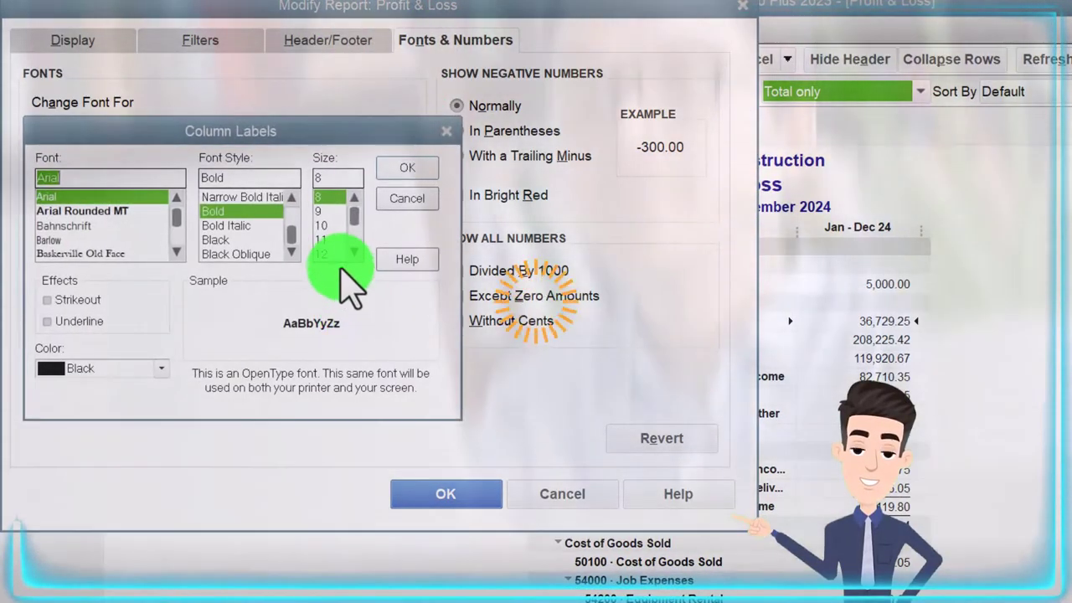
click(402, 170)
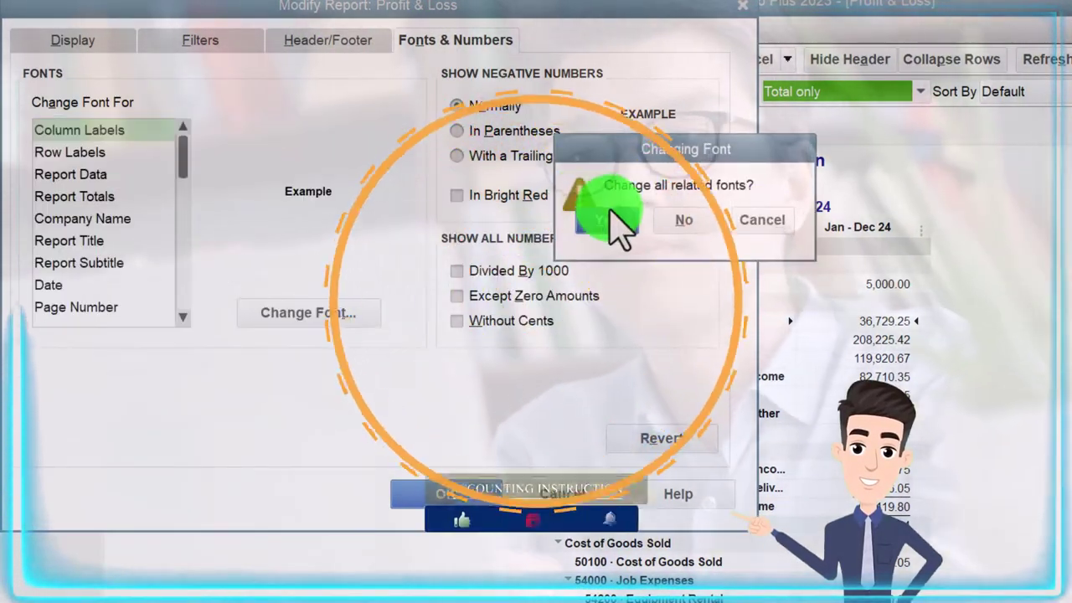
click(435, 494)
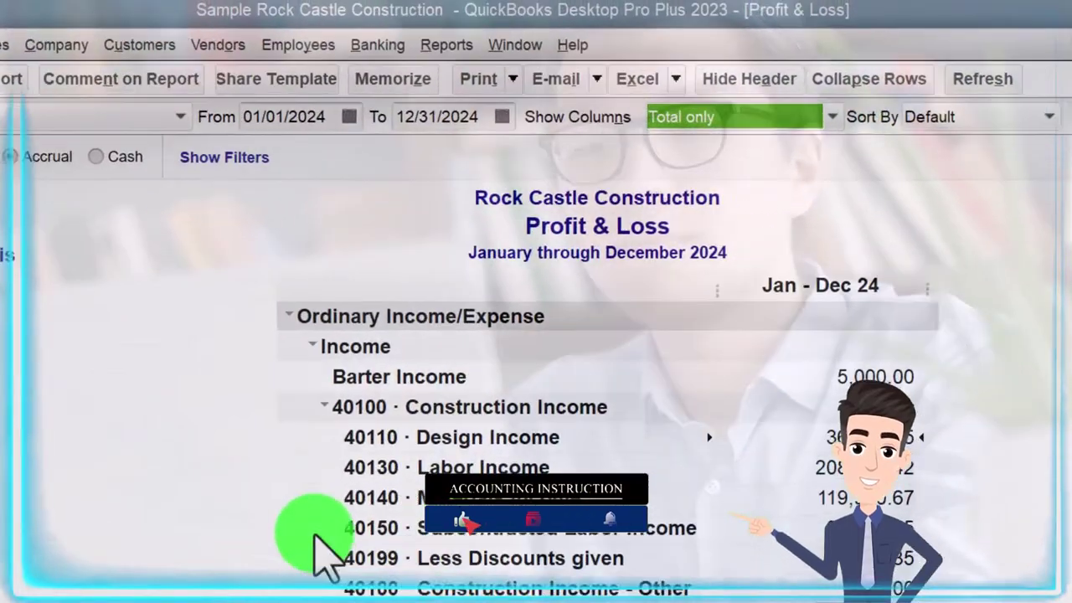
Open the standard Balance Sheet report with an as-of date of 12/31/2024
click(428, 47)
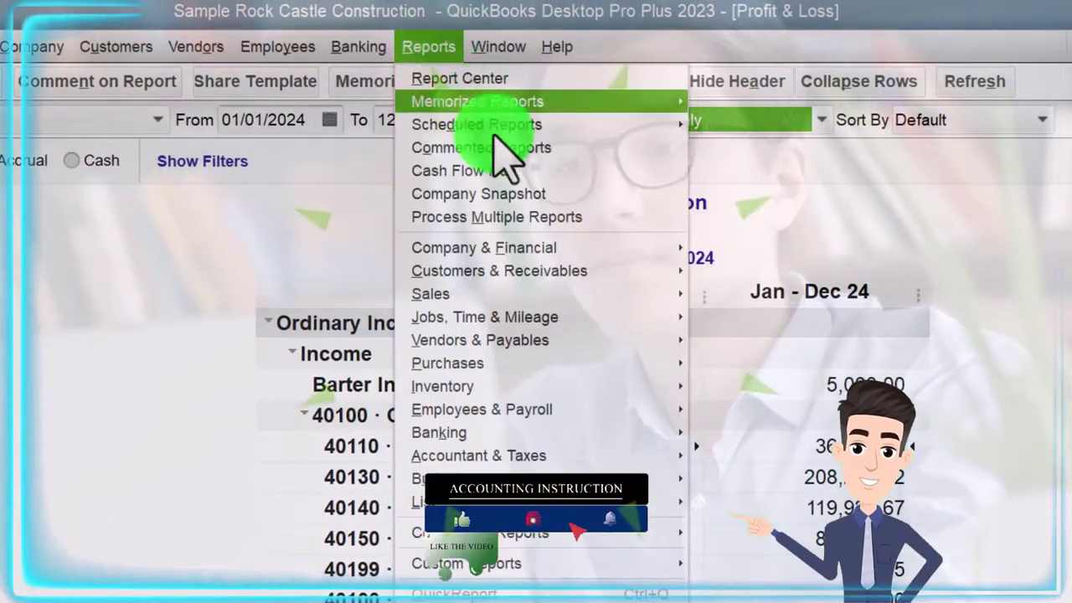
mouse_move(610, 247)
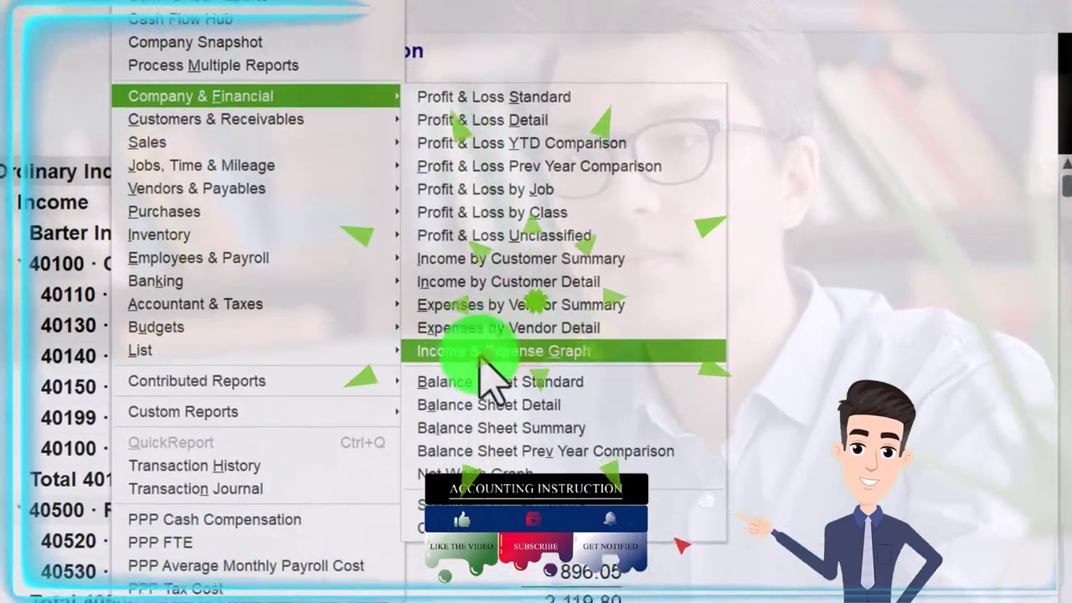
click(482, 387)
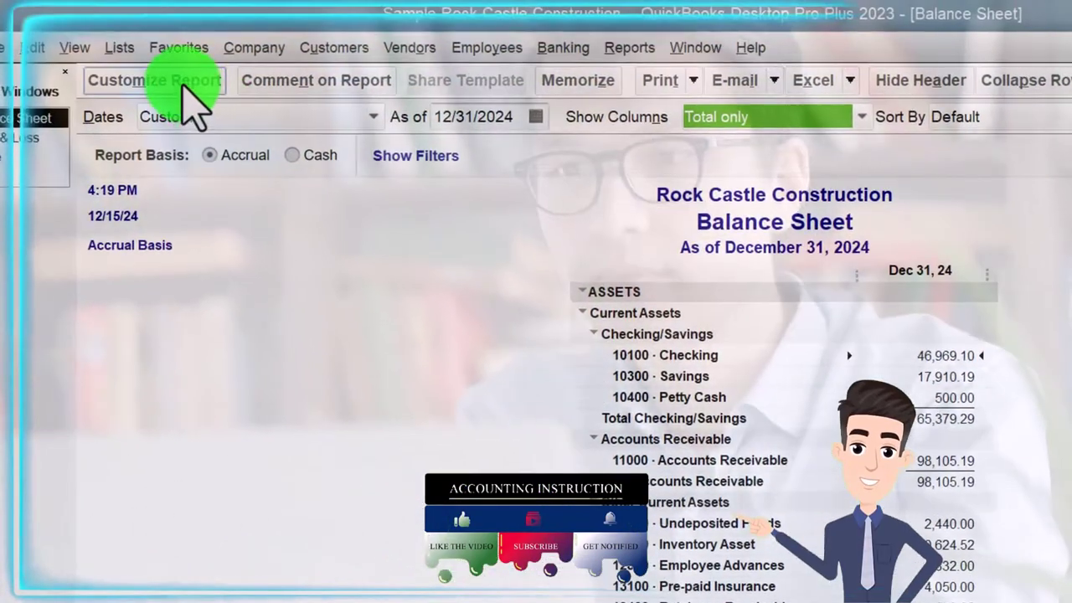
Customize the Balance Sheet's column label font to size 12, applying the change to all related fonts
click(179, 88)
click(432, 57)
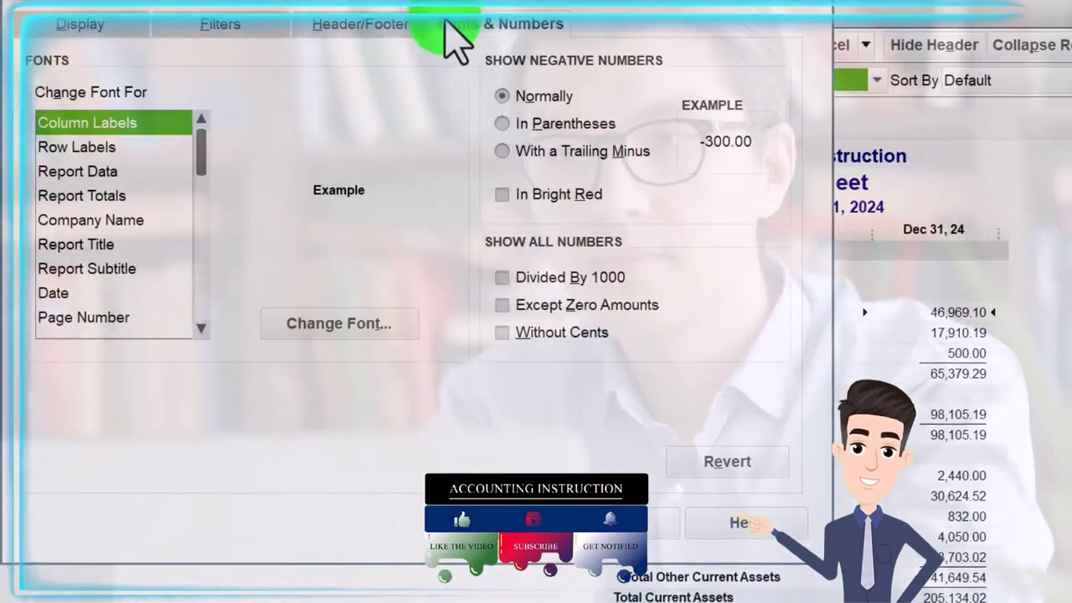
click(352, 359)
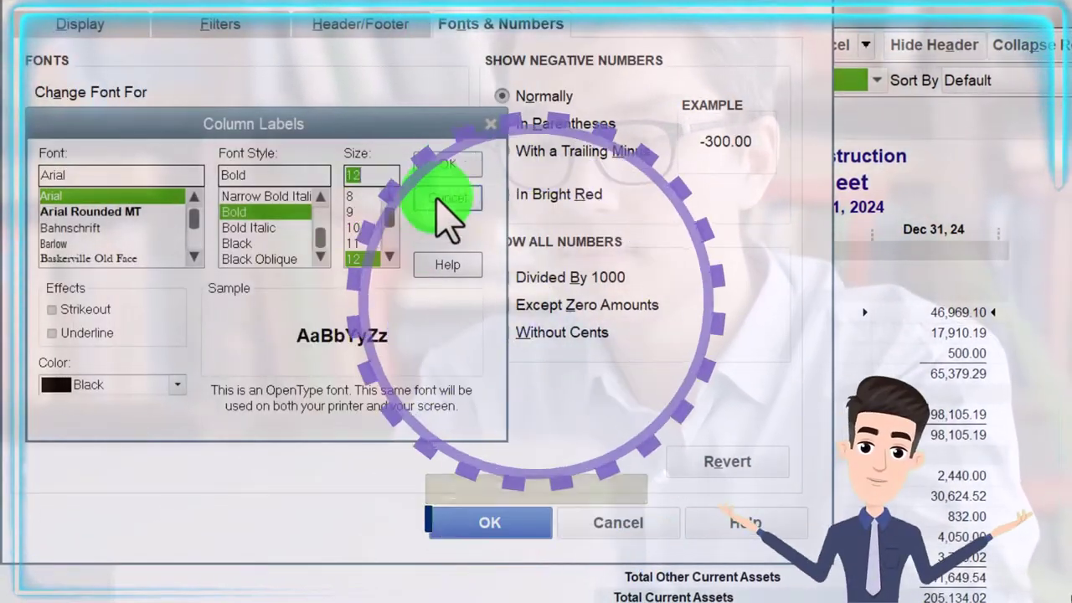
click(443, 167)
click(537, 501)
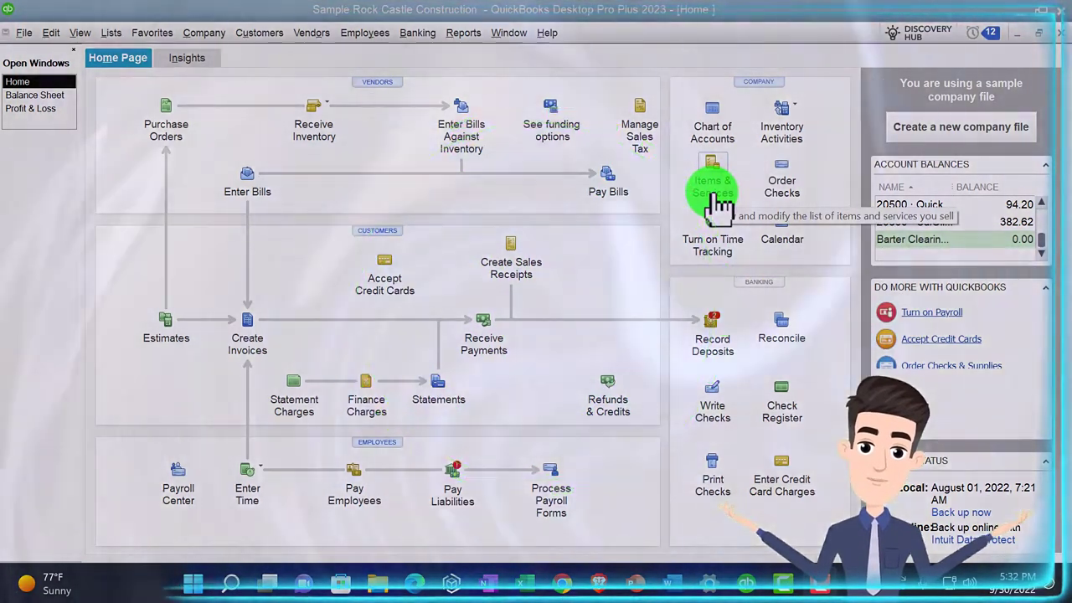
click(110, 33)
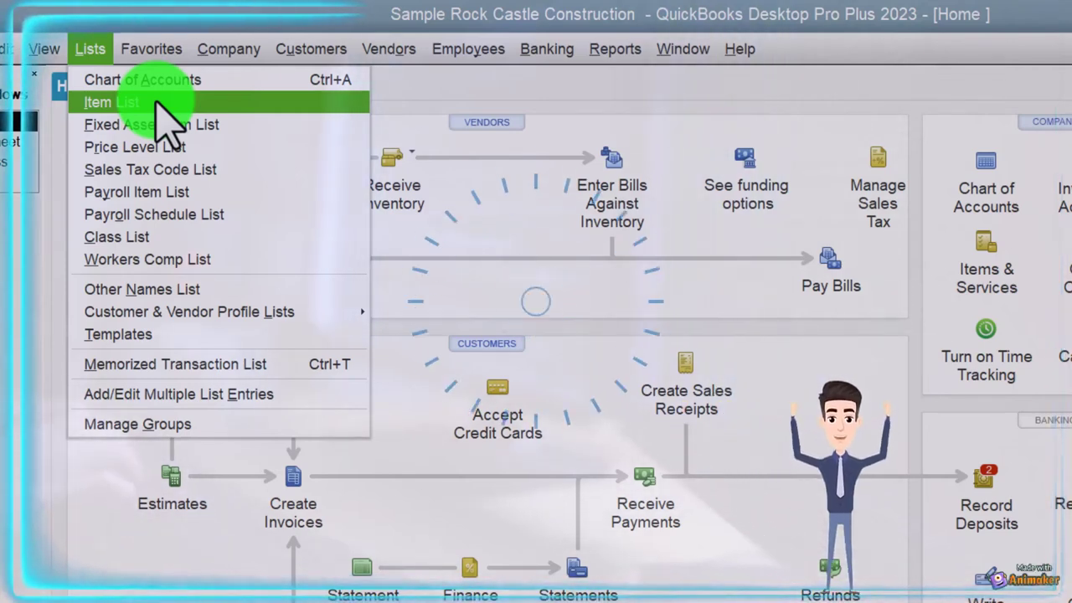
click(10, 250)
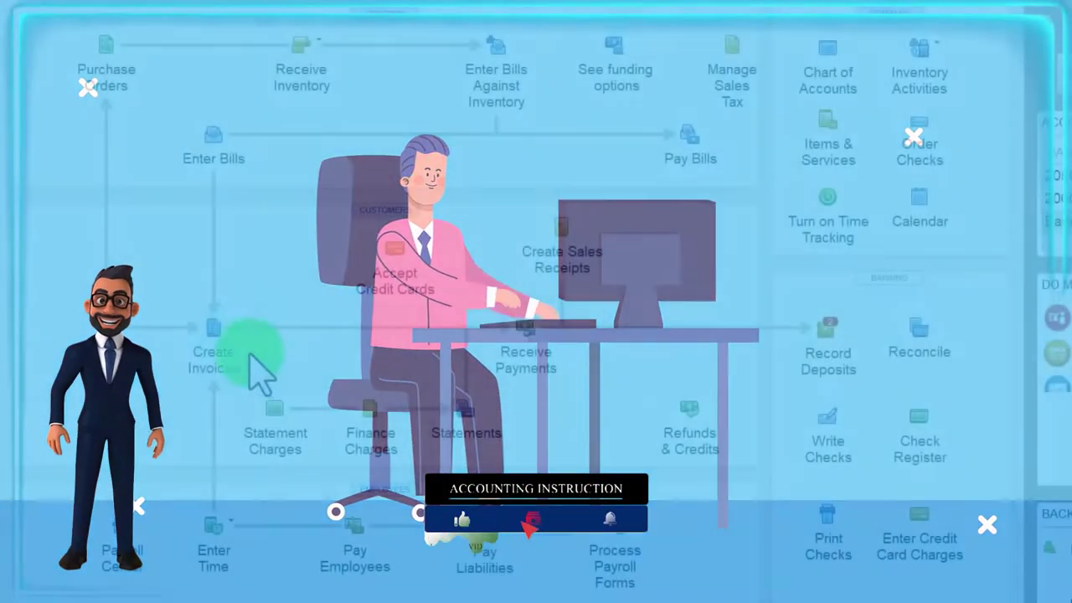
View the item choices for the Gas Rangetop line on an existing kitchen remodel invoice and close the invoice
click(226, 345)
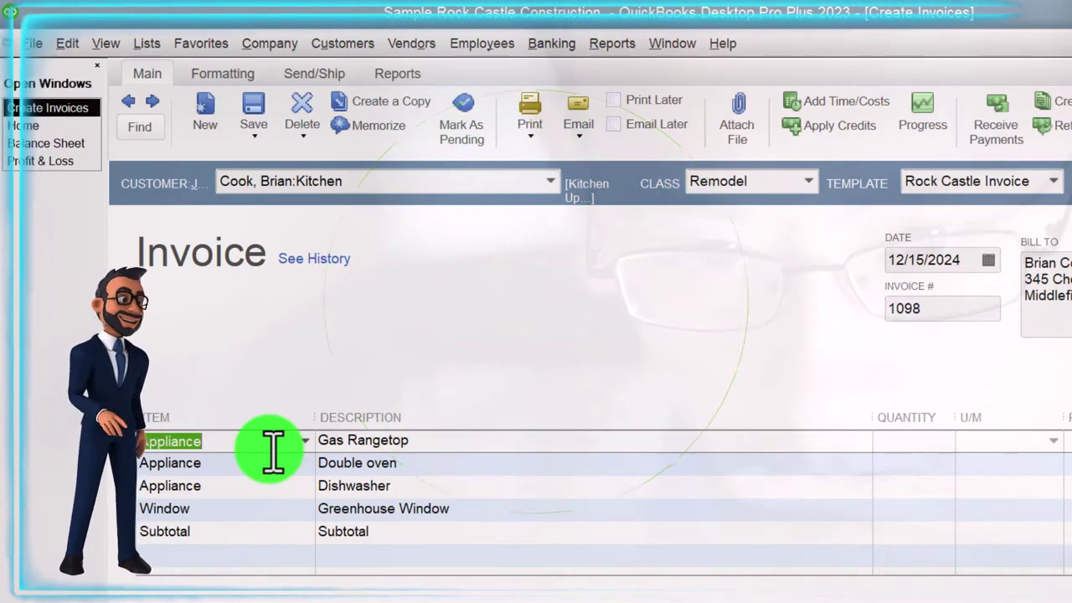
click(304, 441)
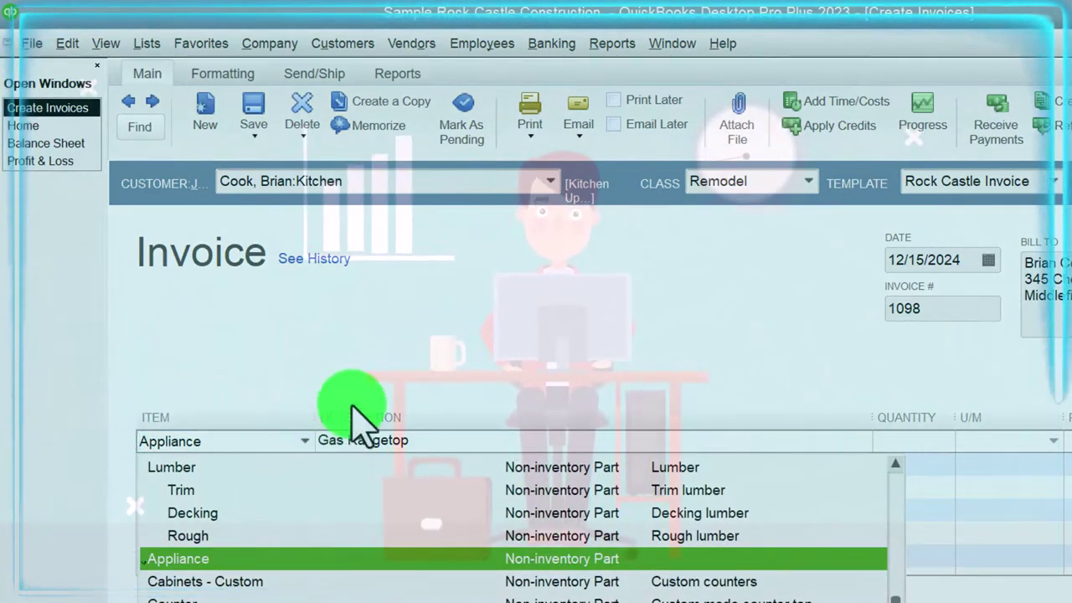
click(388, 374)
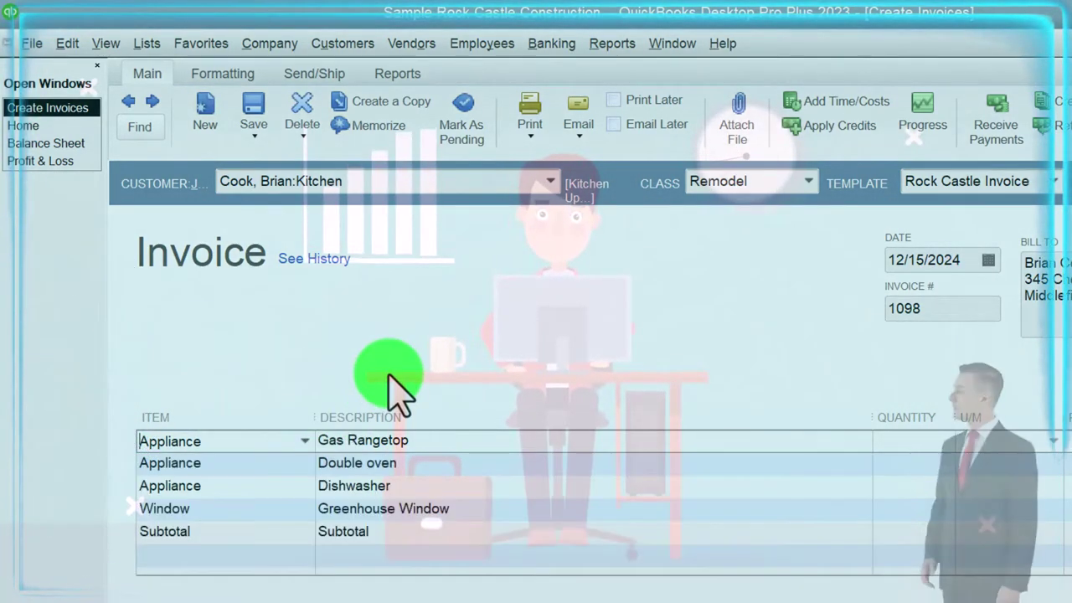
click(425, 438)
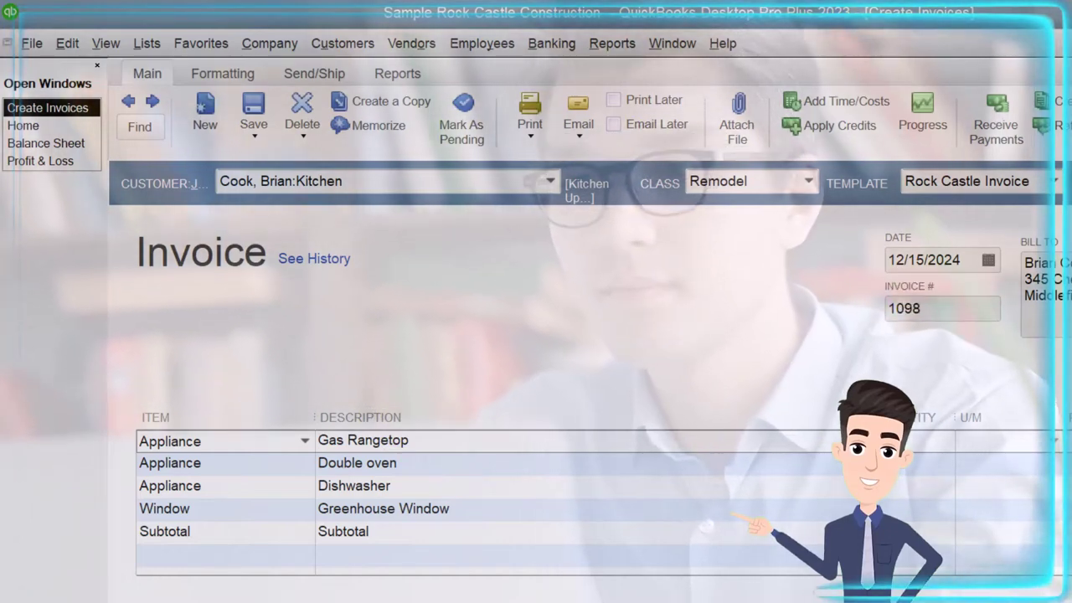
key(Escape)
click(809, 504)
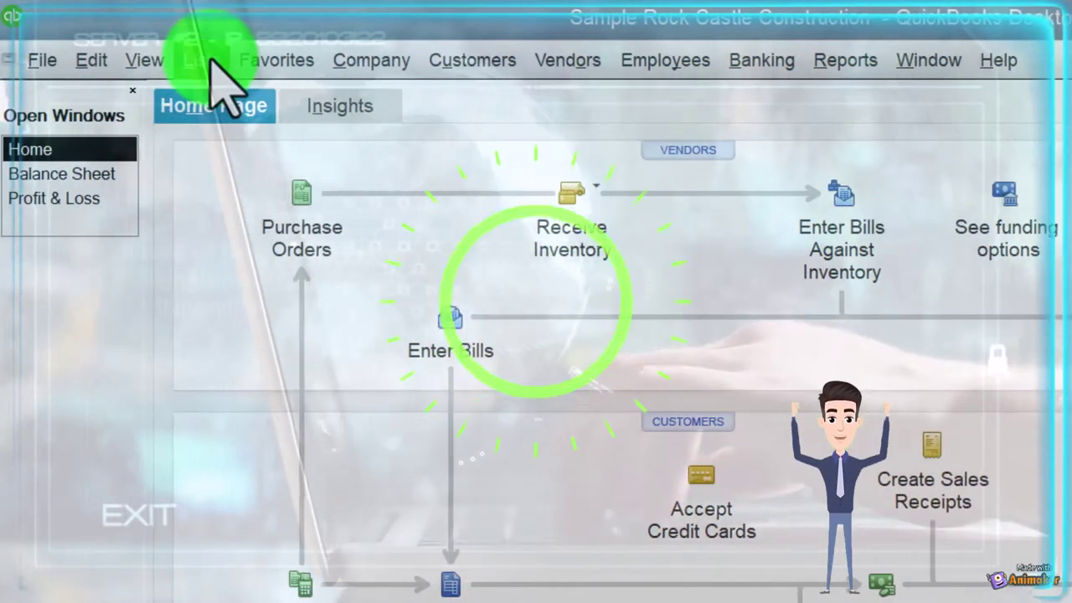
Open the Item List and look through its items, subitems and descriptions
click(210, 58)
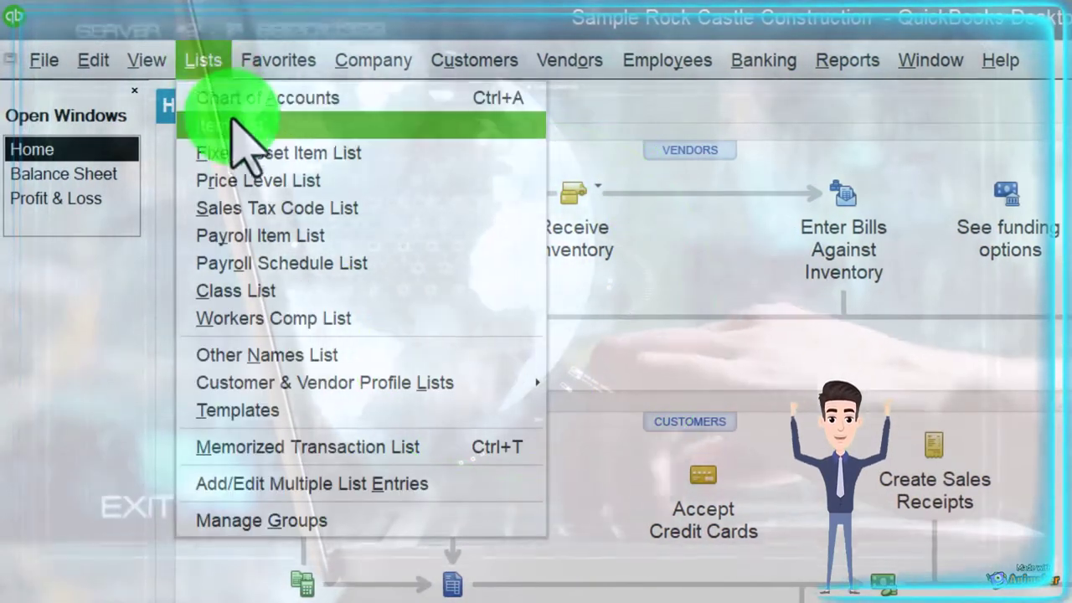
click(285, 125)
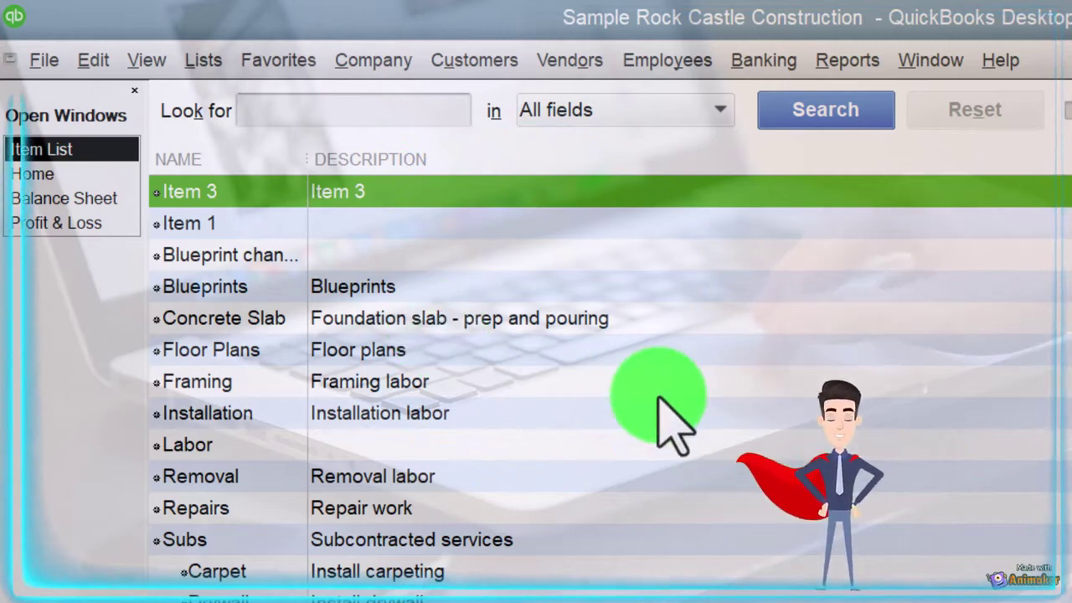
scroll(659, 399, down, 5)
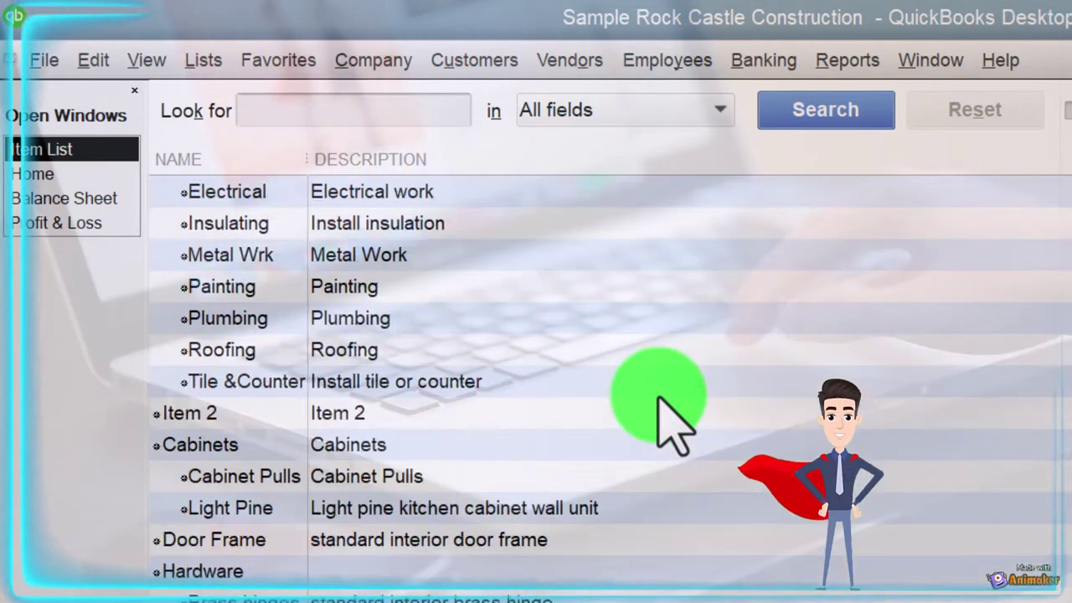
scroll(659, 399, down, 2)
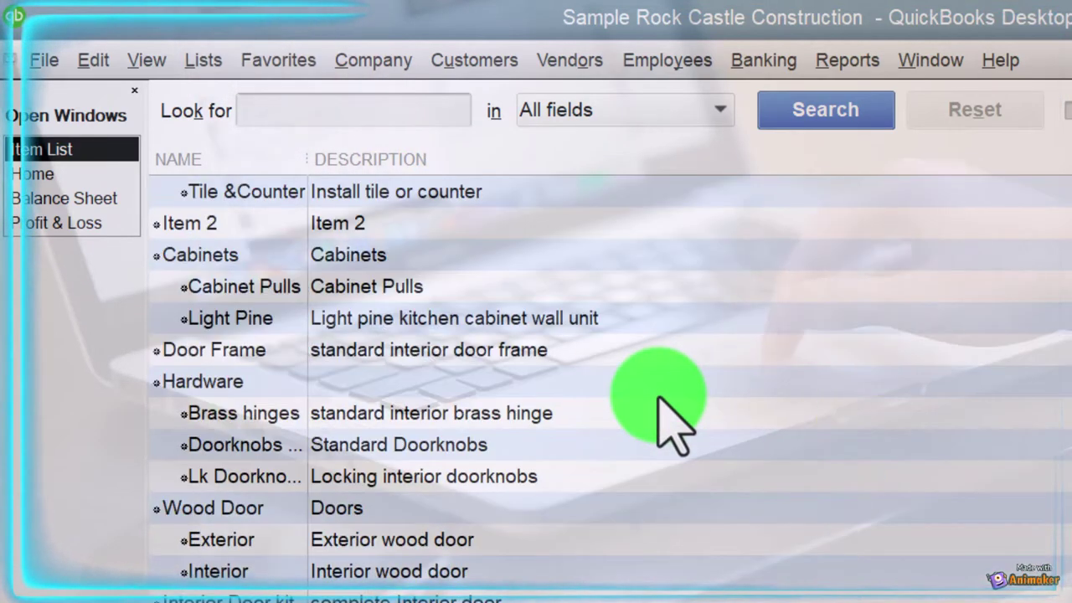
click(658, 389)
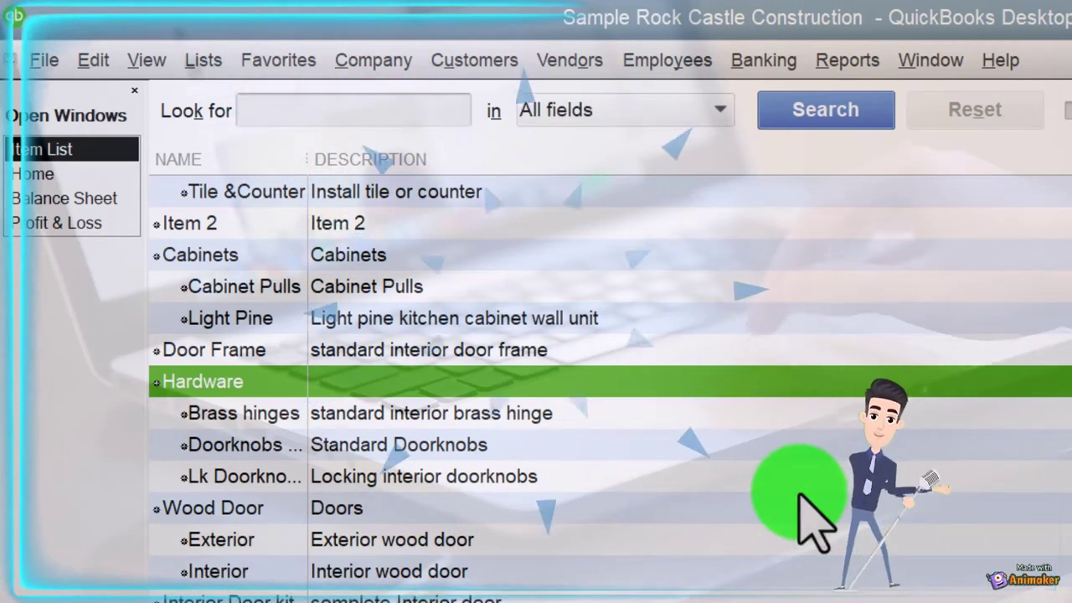
scroll(799, 496, down, 1)
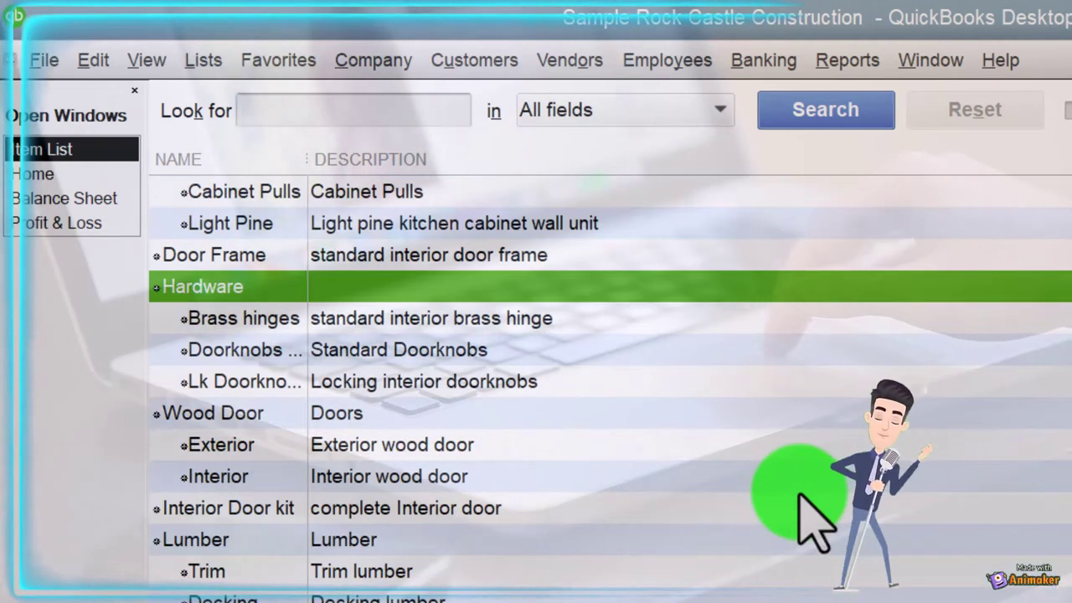
scroll(801, 511, down, 5)
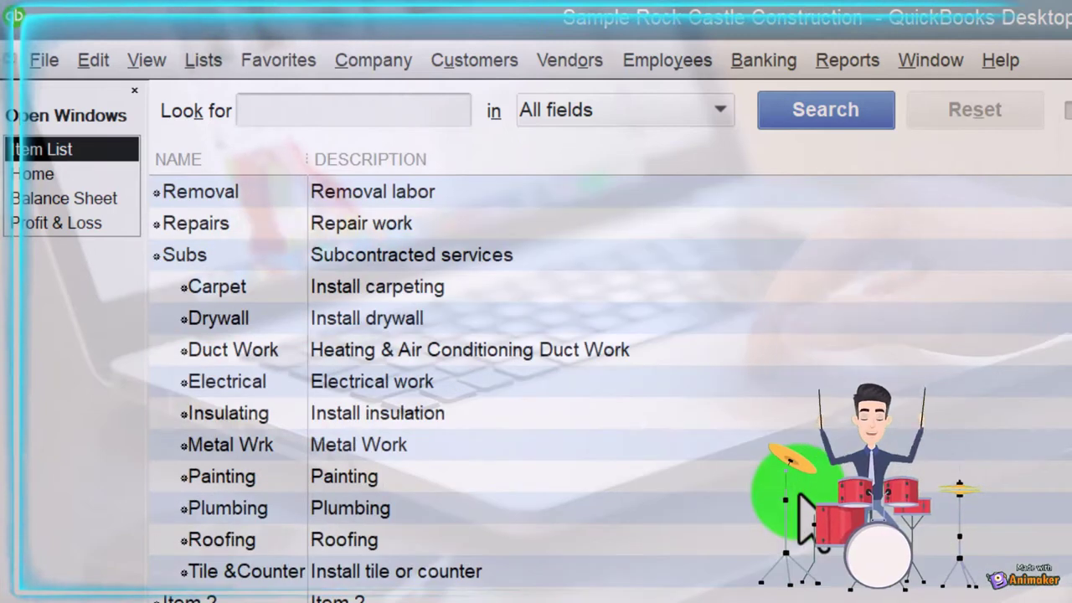
scroll(586, 377, up, 2)
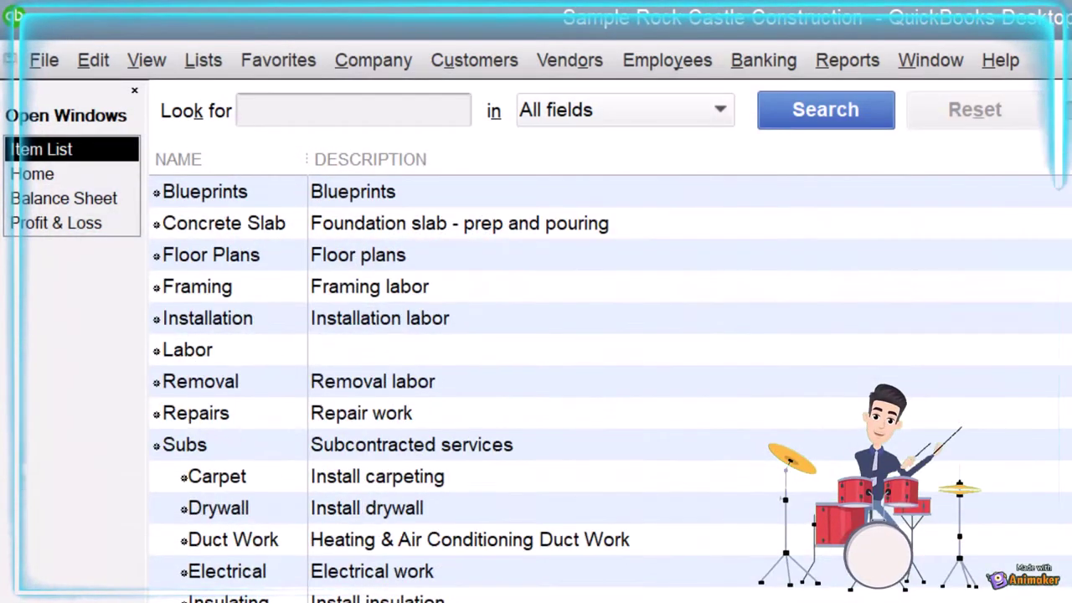
scroll(586, 376, down, 3)
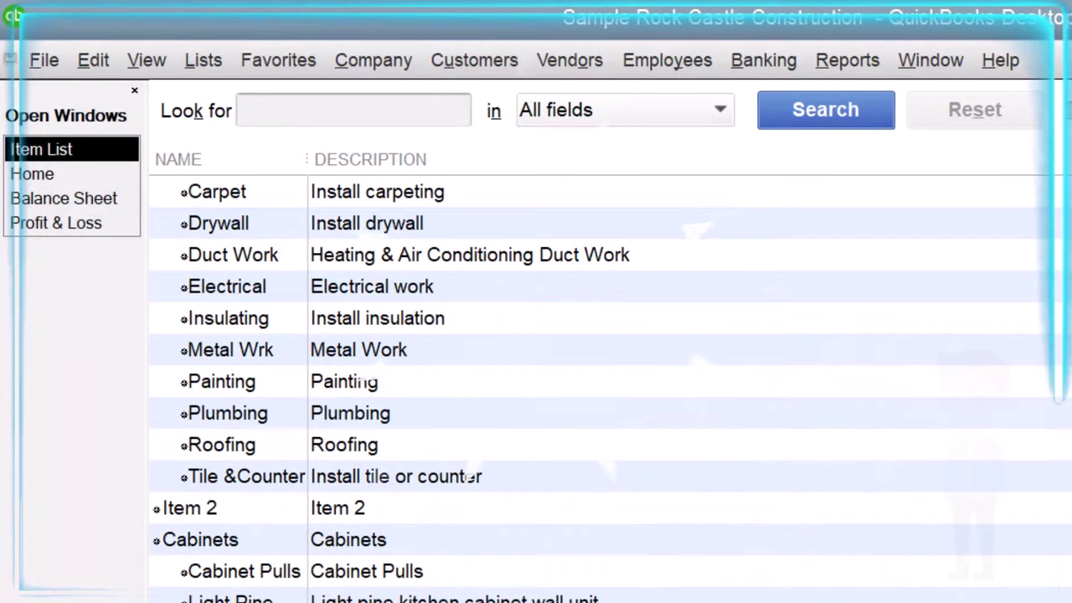
scroll(586, 377, up, 4)
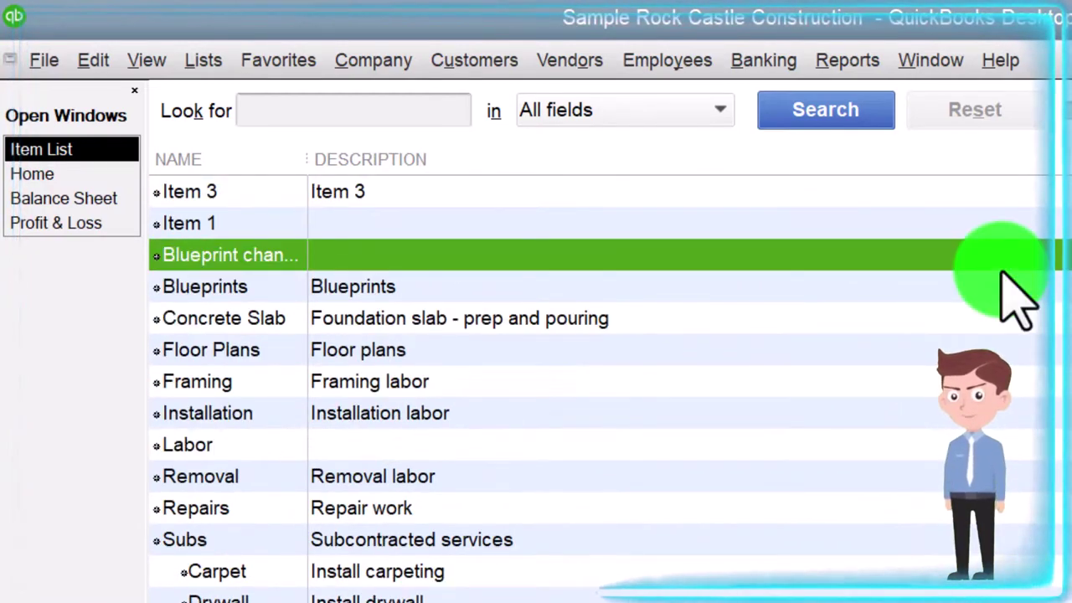
Open the Blueprint changes service item and look over its rate, tax code choices and income account choices
double_click(519, 258)
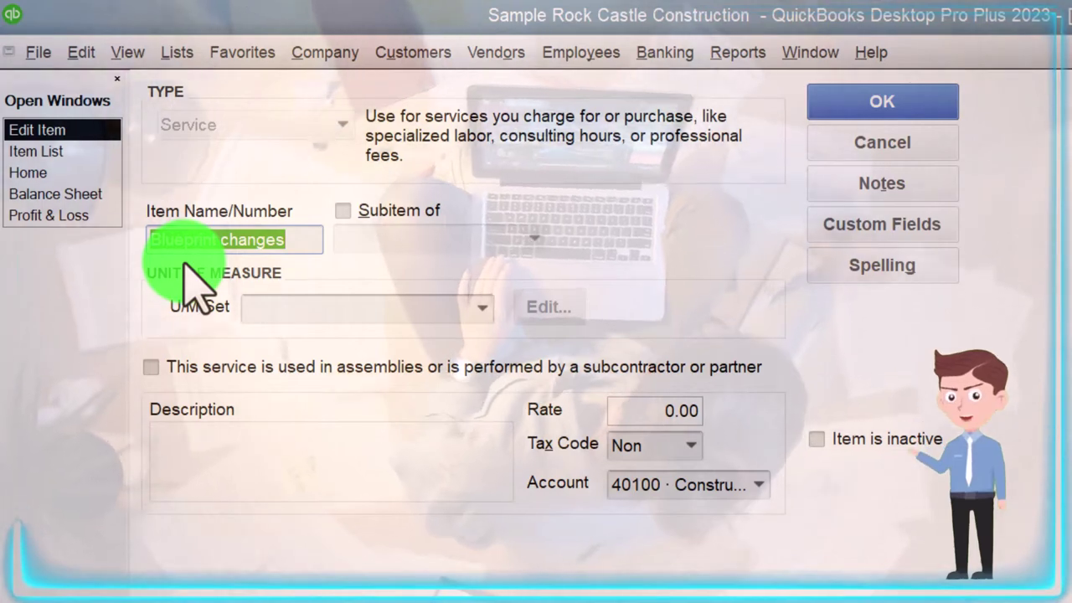
key(Tab)
key(Tab)
key(Tab)
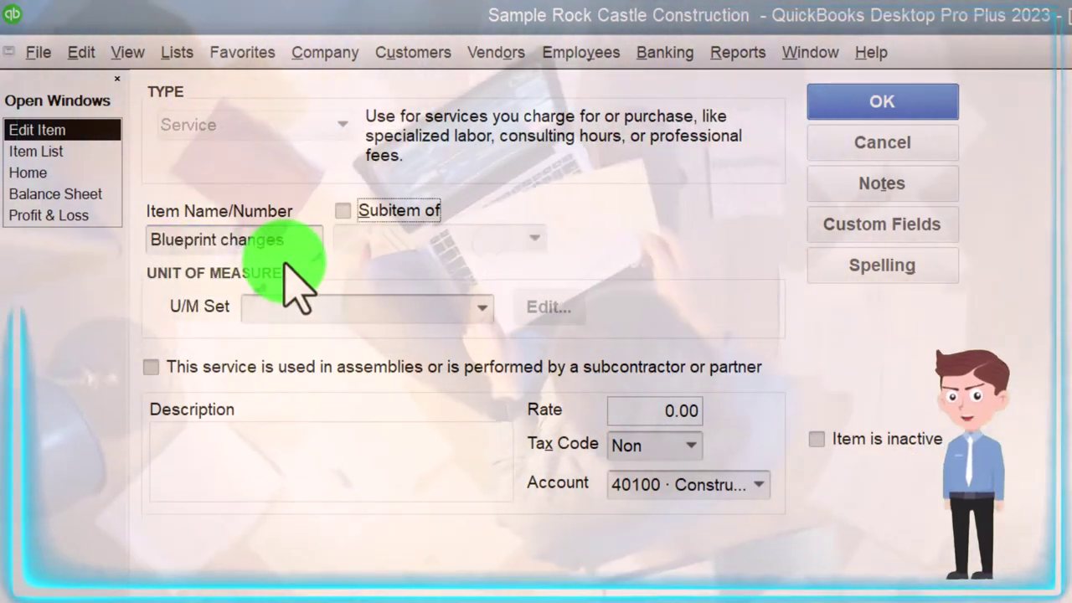
key(Tab)
key(Tab)
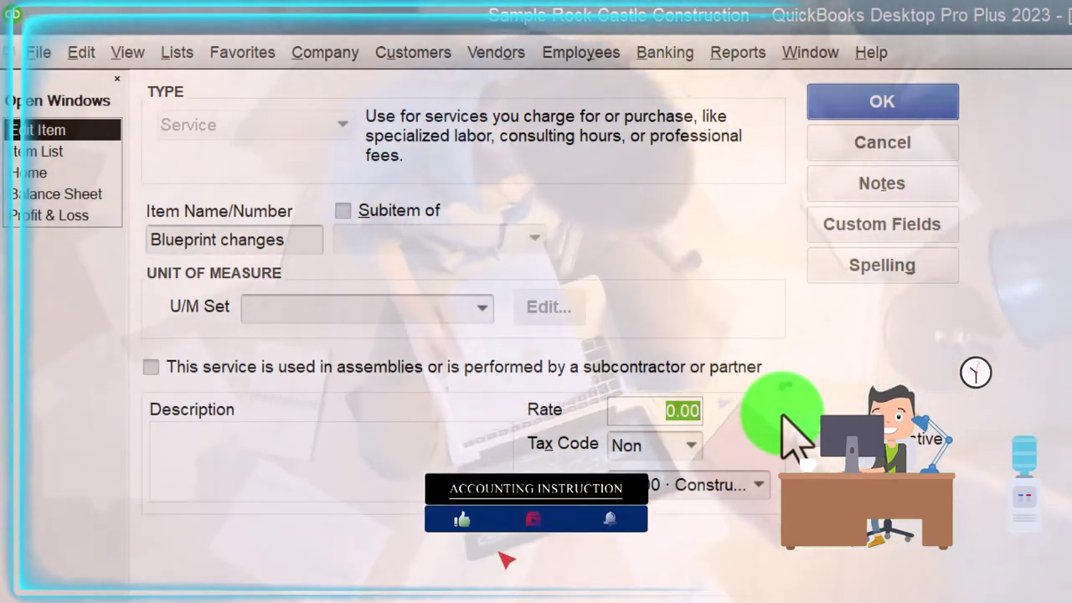
click(695, 447)
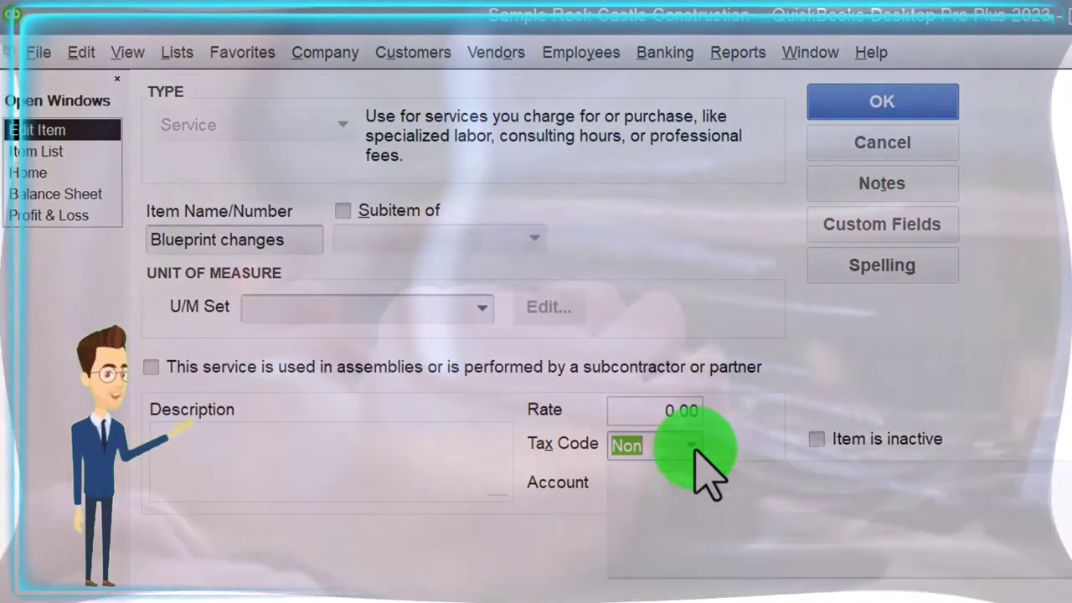
click(694, 446)
click(694, 447)
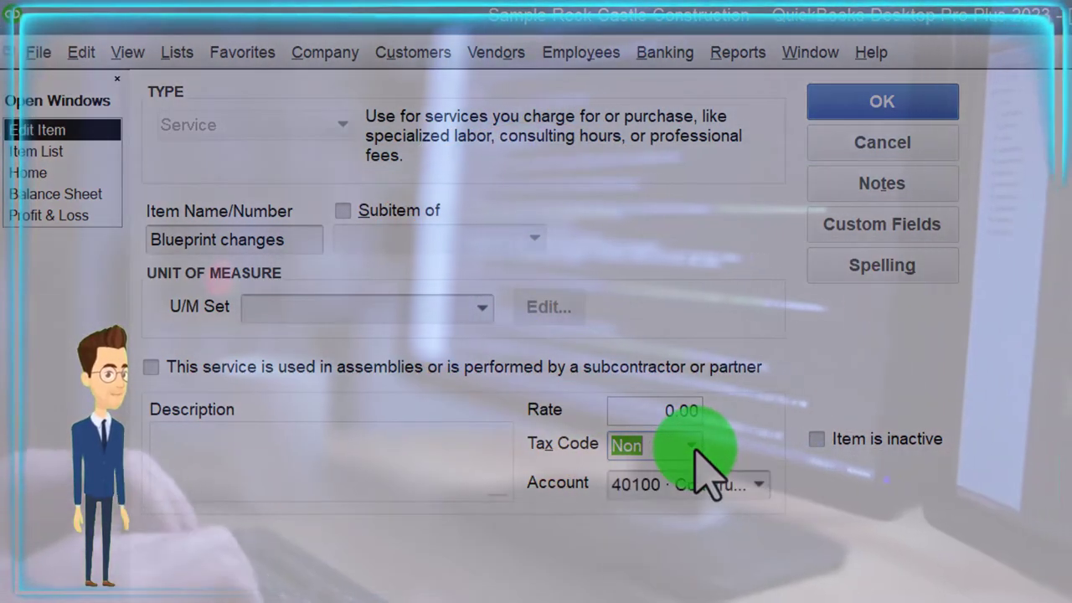
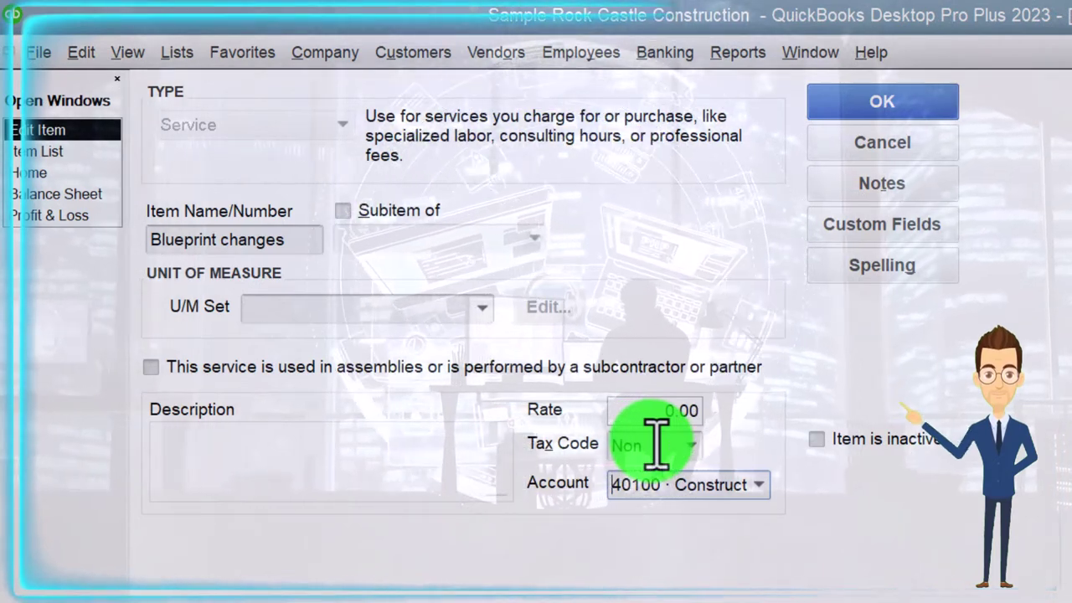
click(757, 488)
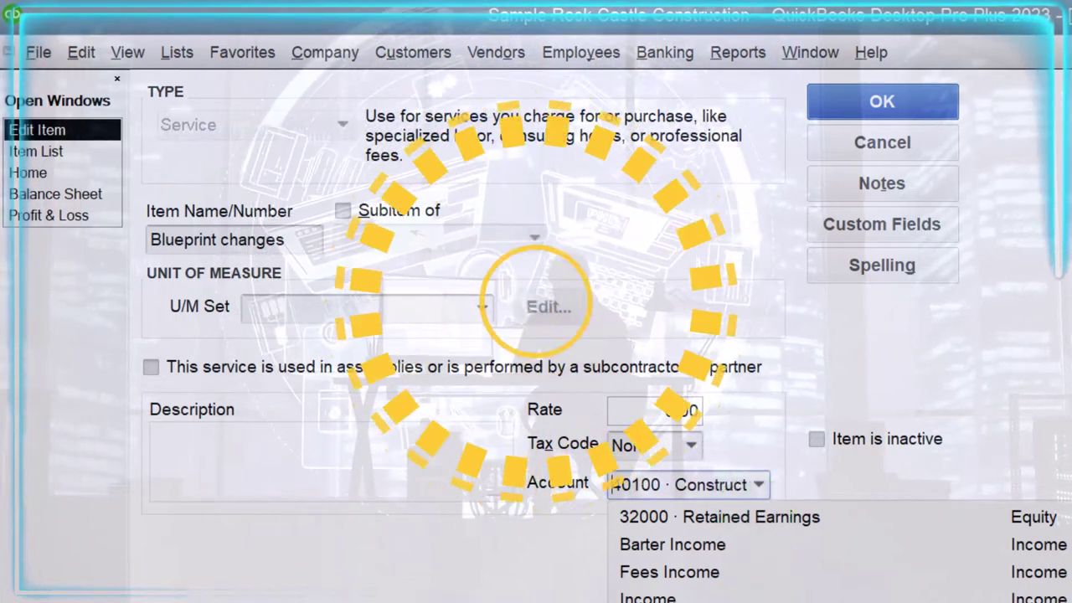
key(Escape)
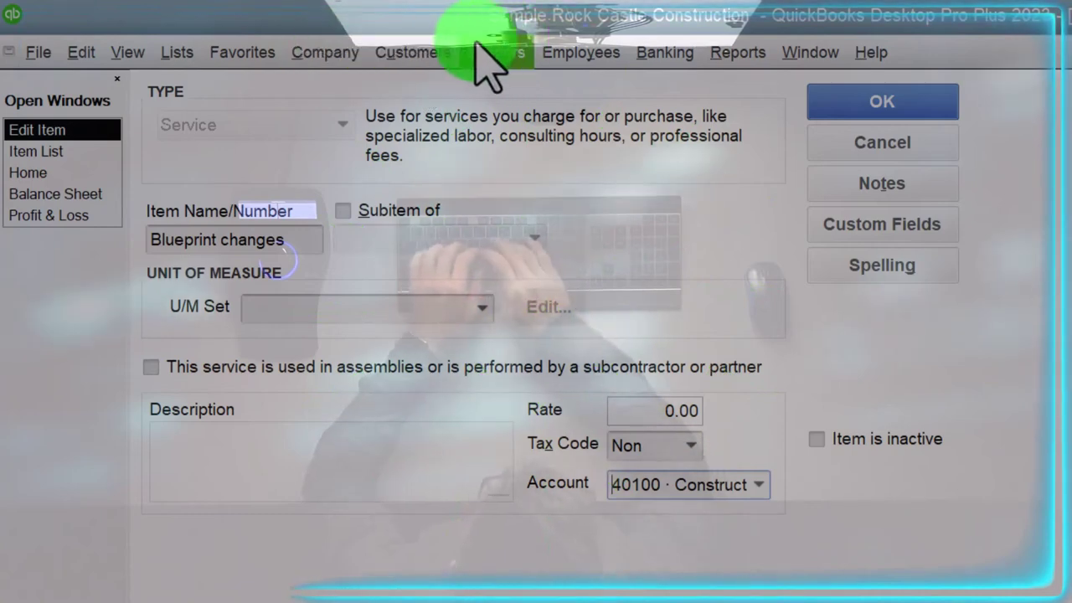
Enter a Blueprint changes line at a rate of 1,000 on a new invoice and close the invoice without recording it
click(398, 52)
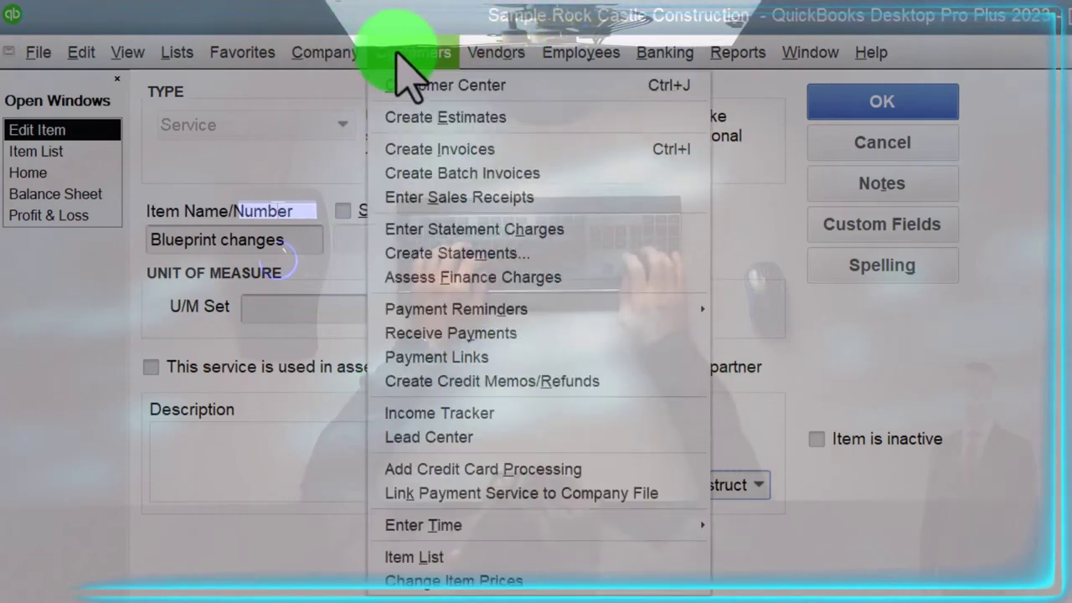
click(426, 121)
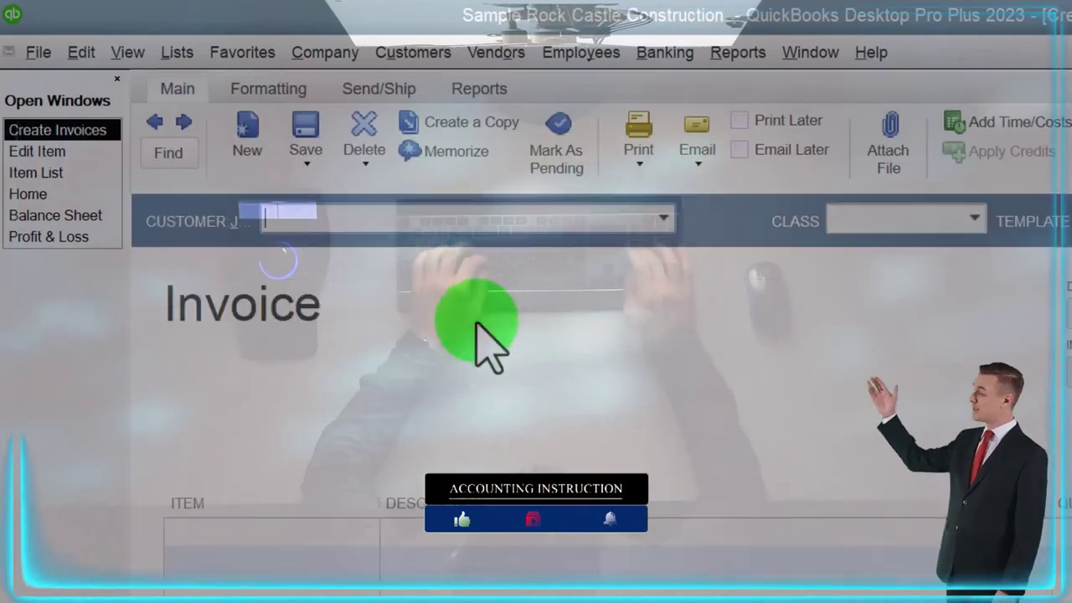
click(335, 533)
text(Blueprint changes)
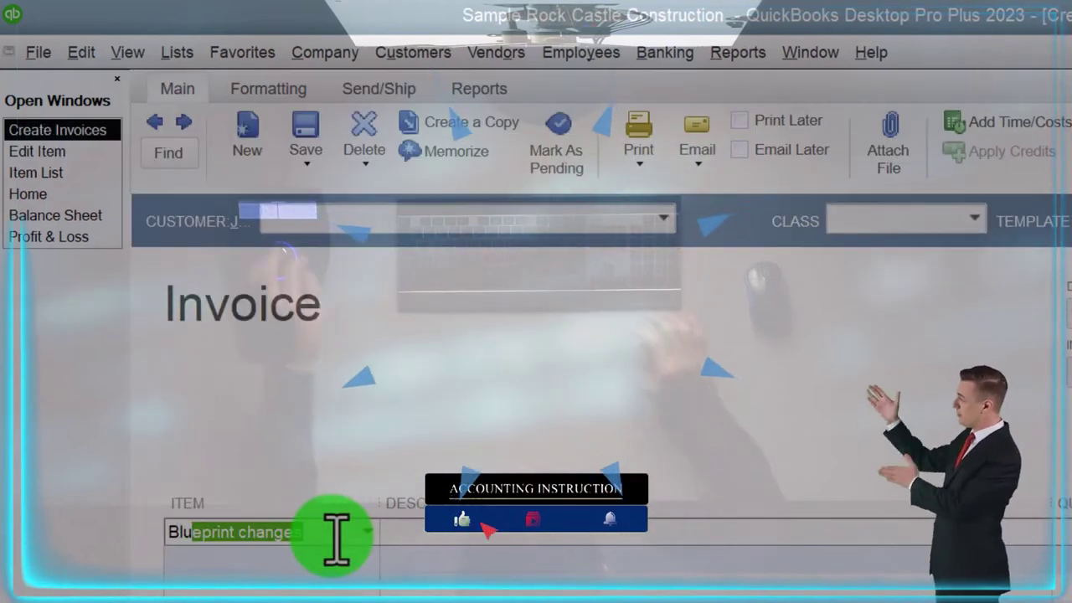
key(Tab)
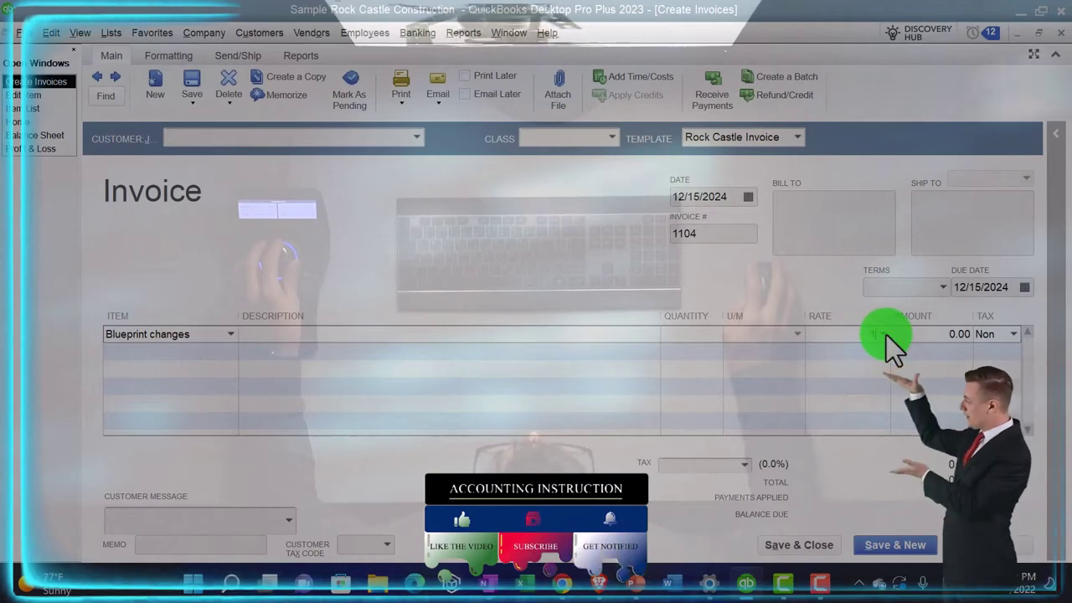
text(1000)
key(Tab)
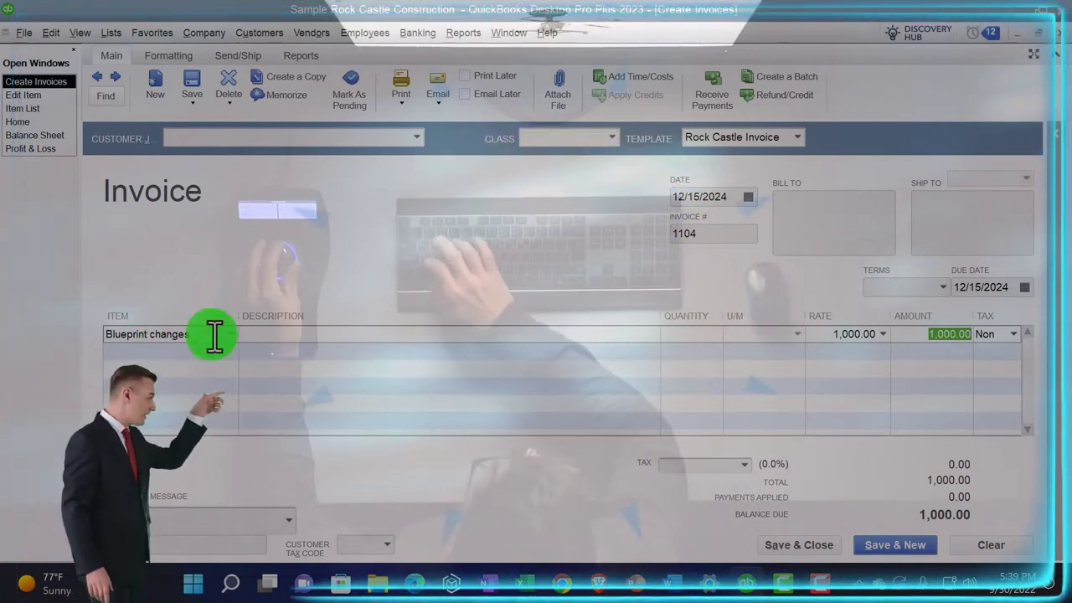
click(1057, 34)
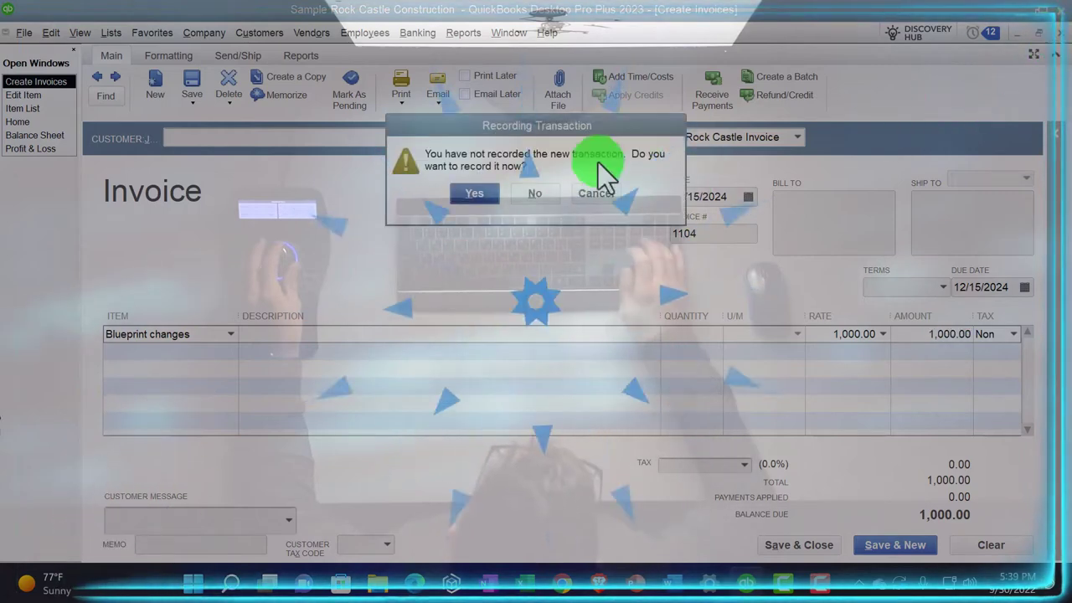
click(540, 191)
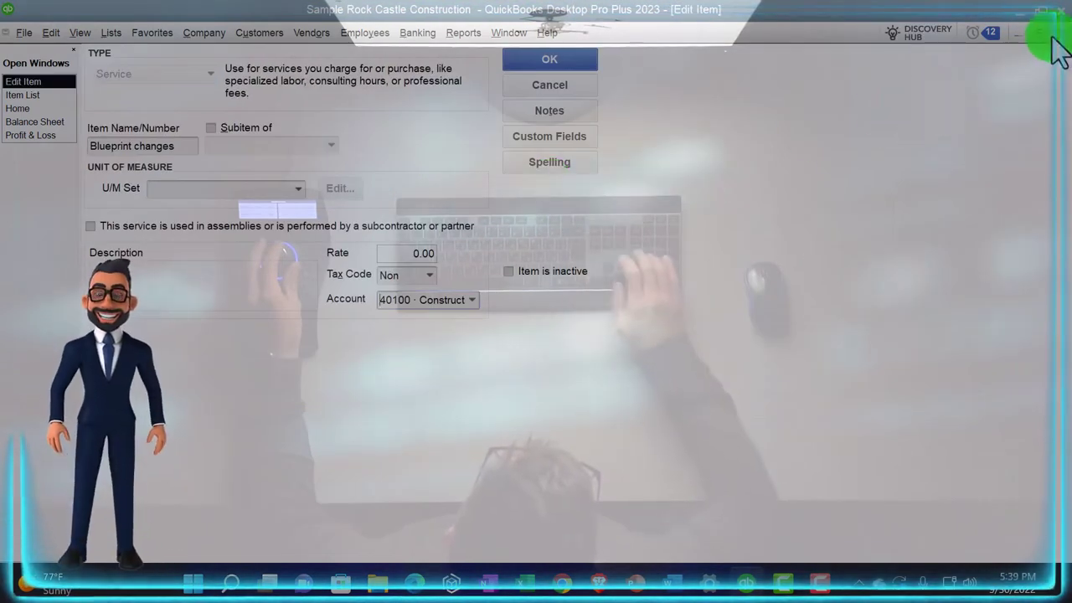
Close the Blueprint changes item and open the Door Frame inventory part to review its cost, COGS account, preferred vendor and tax code
click(1058, 33)
scroll(461, 316, down, 6)
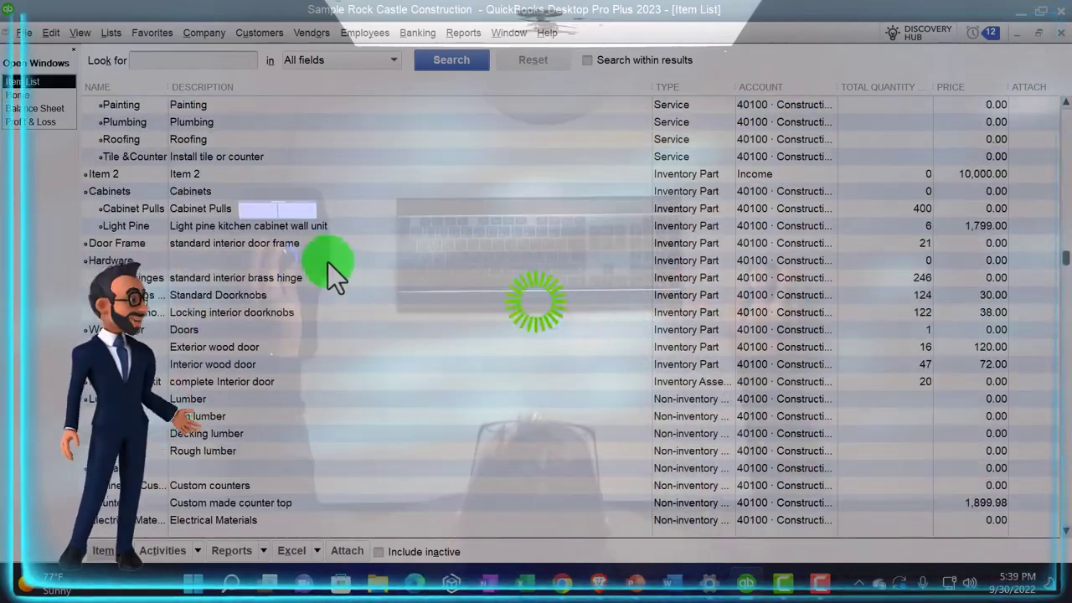
double_click(321, 242)
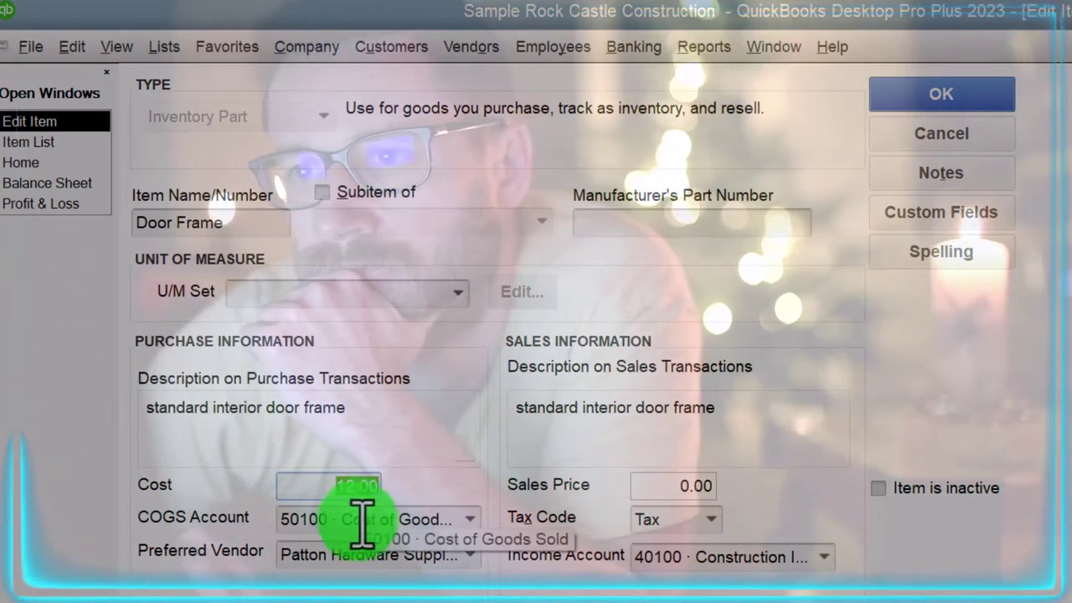
key(Tab)
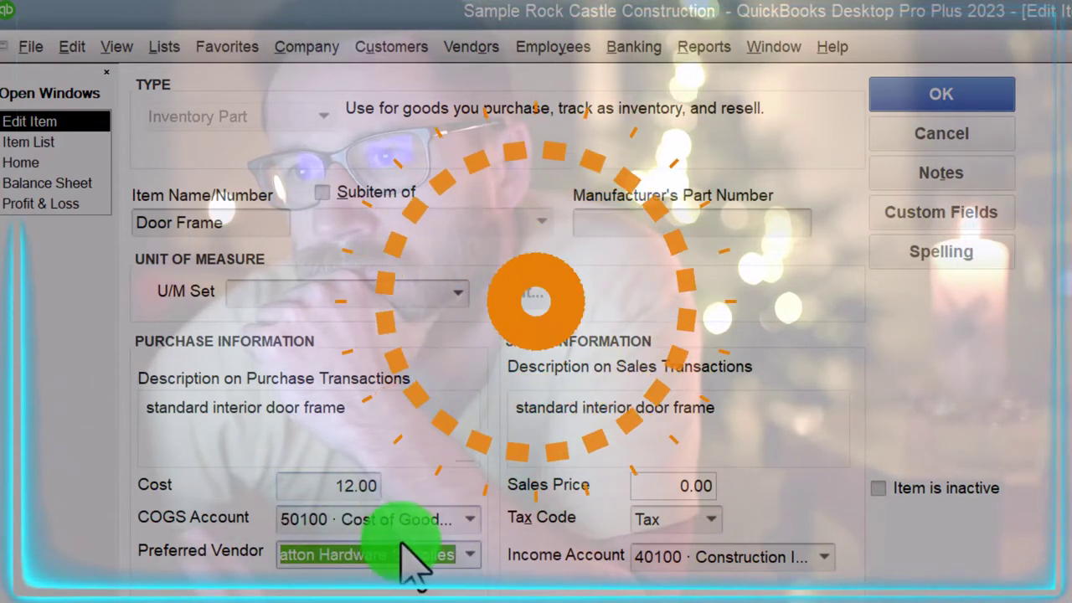
click(468, 519)
click(469, 519)
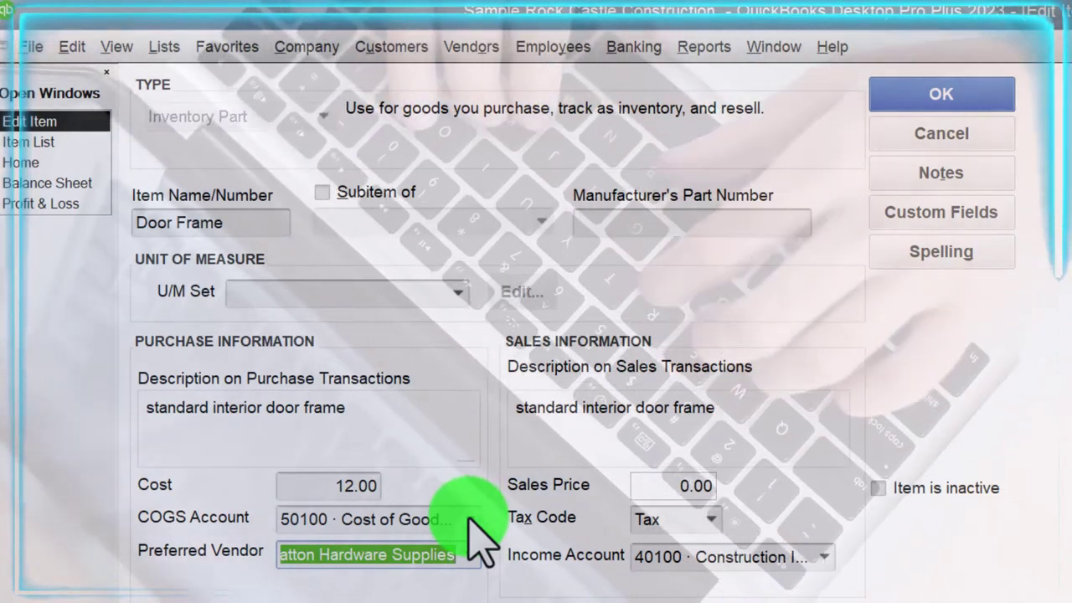
key(Tab)
key(Tab)
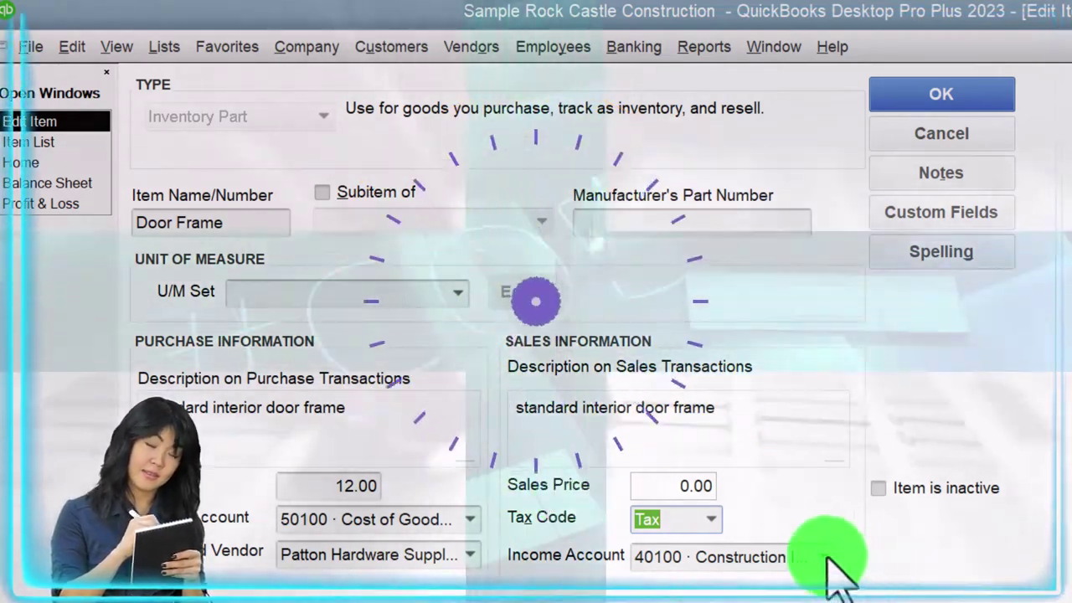
View the income account and inventory asset account choices for the Door Frame item without changing them
click(823, 556)
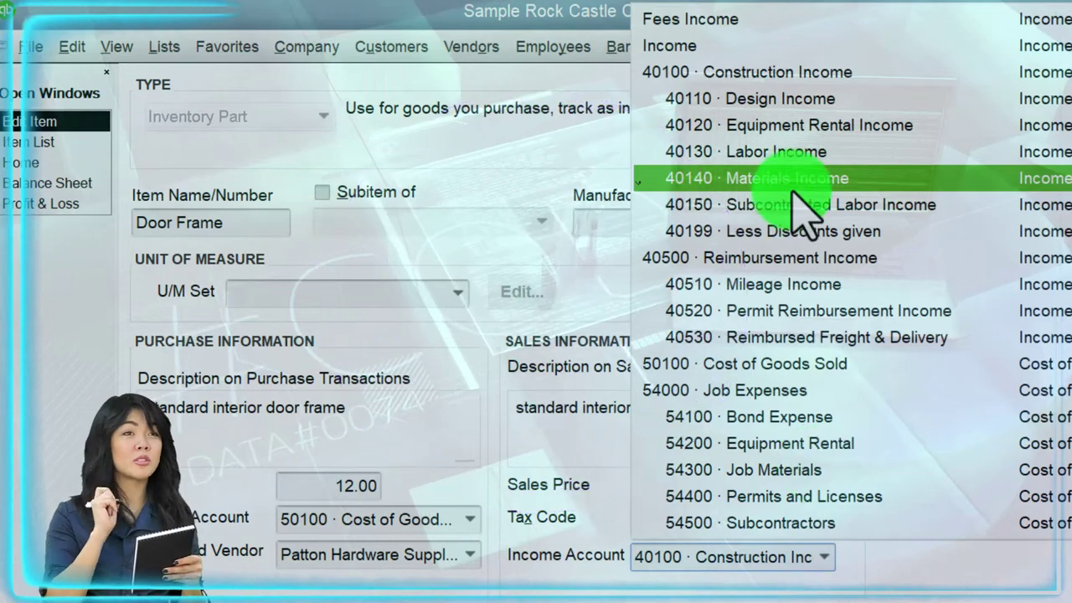
click(536, 299)
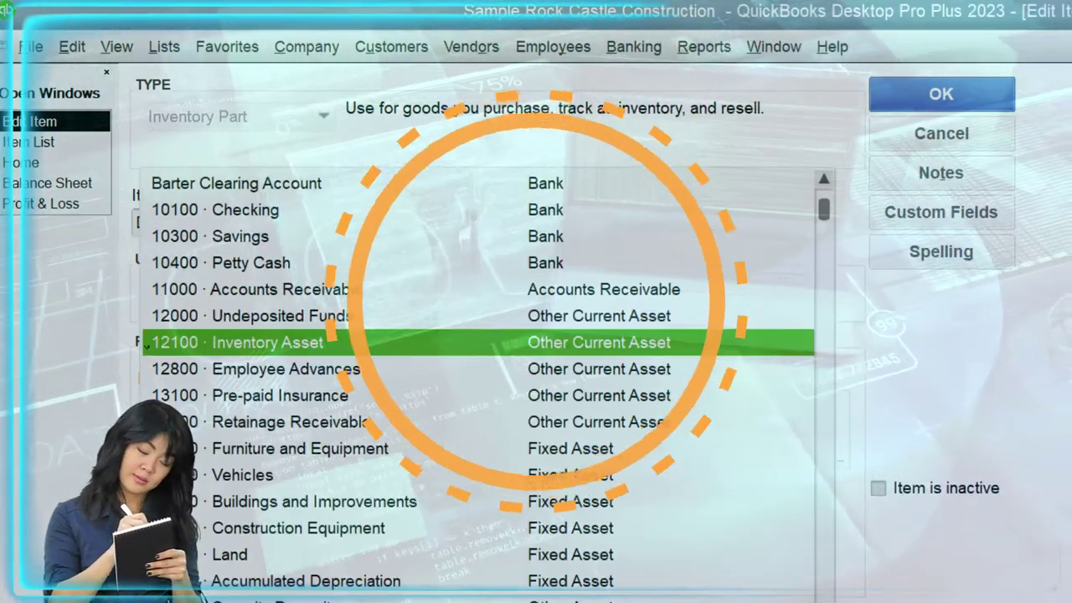
key(Escape)
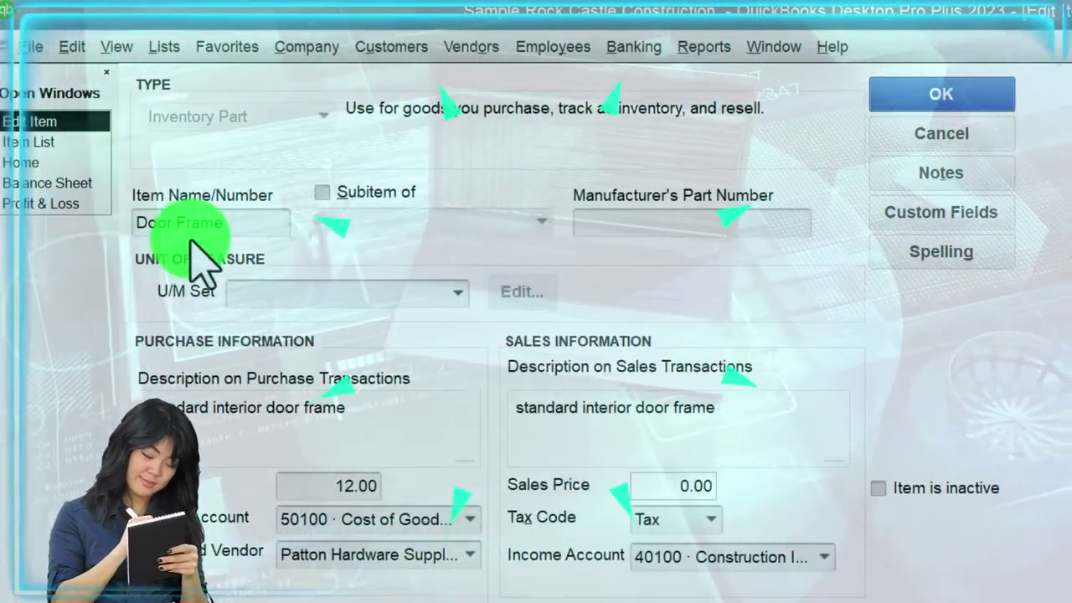
Add the Door Frame item to a new purchase order from the Home page and close the order without recording it
click(33, 165)
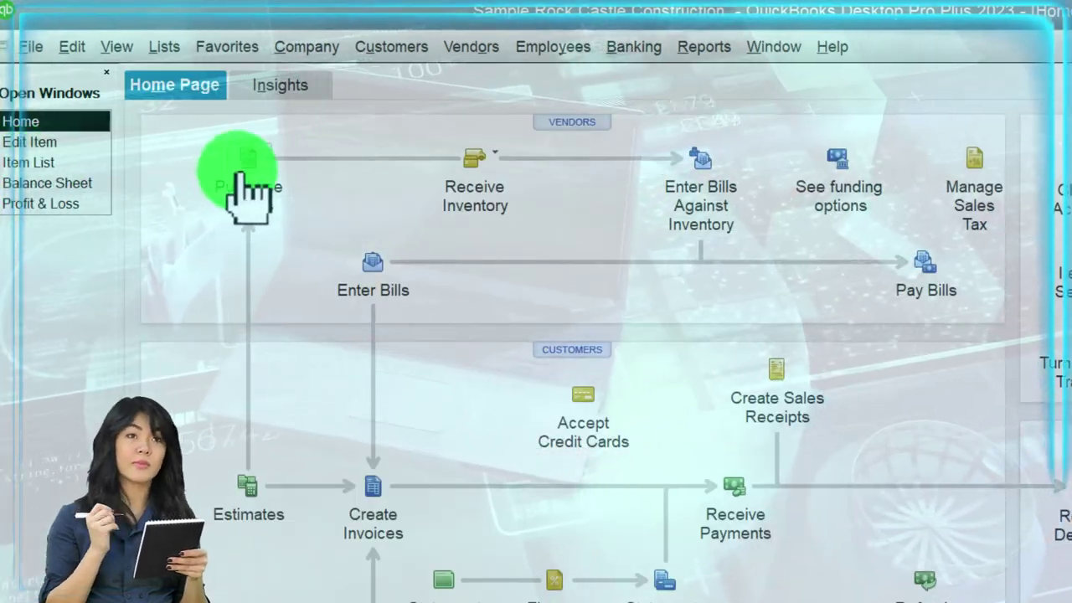
click(247, 189)
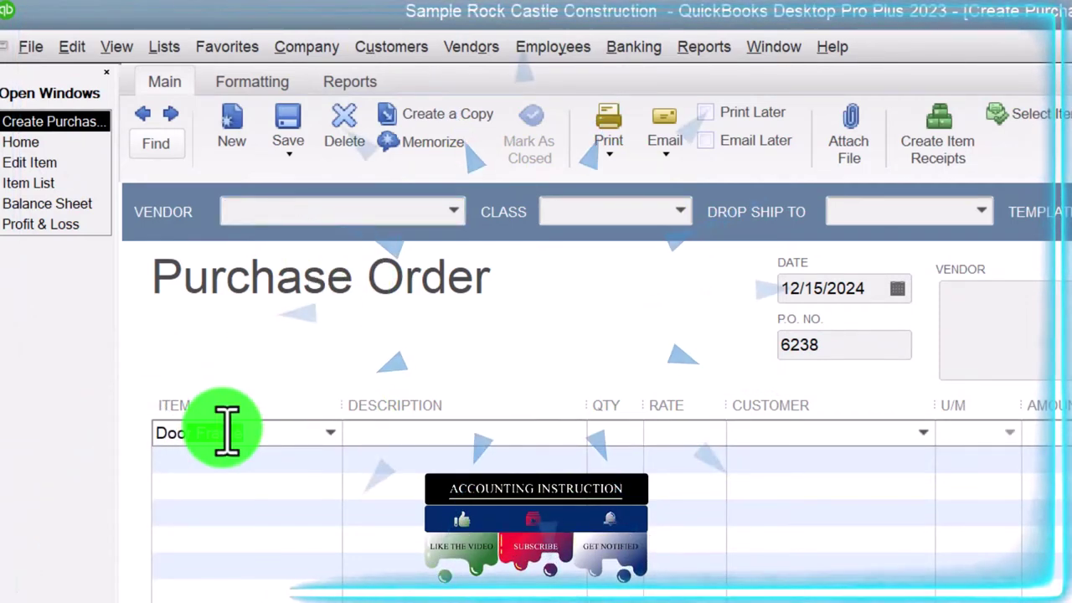
click(226, 431)
text(Doo)
key(Tab)
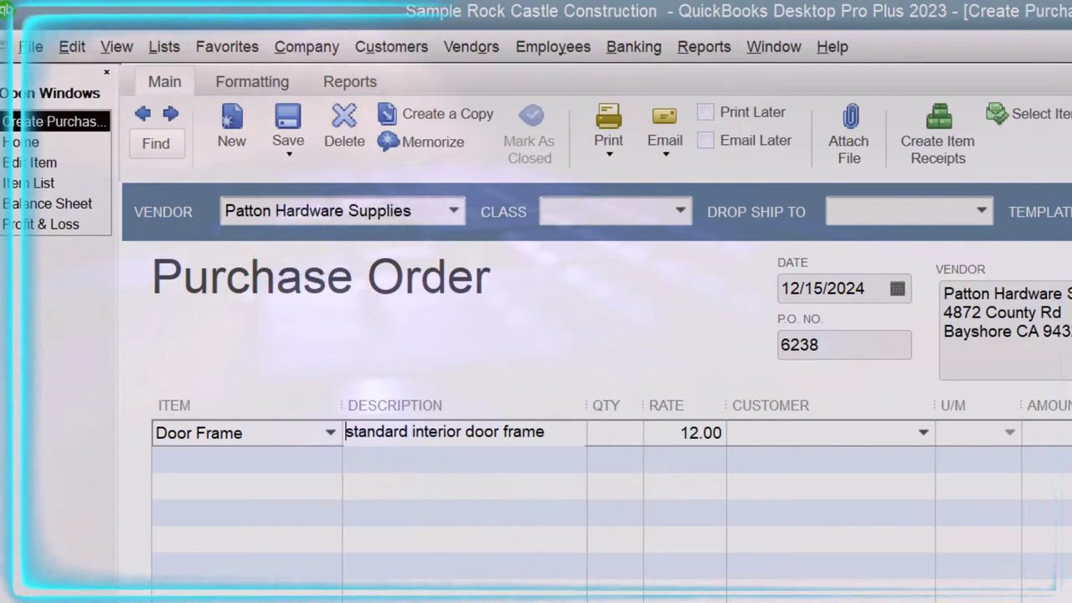
key(Escape)
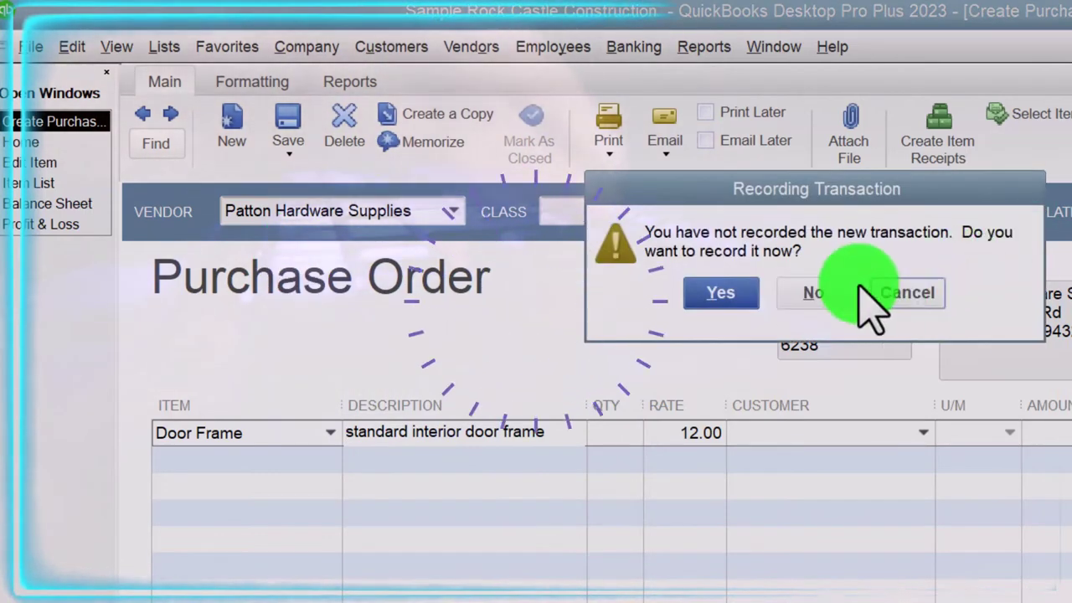
click(817, 292)
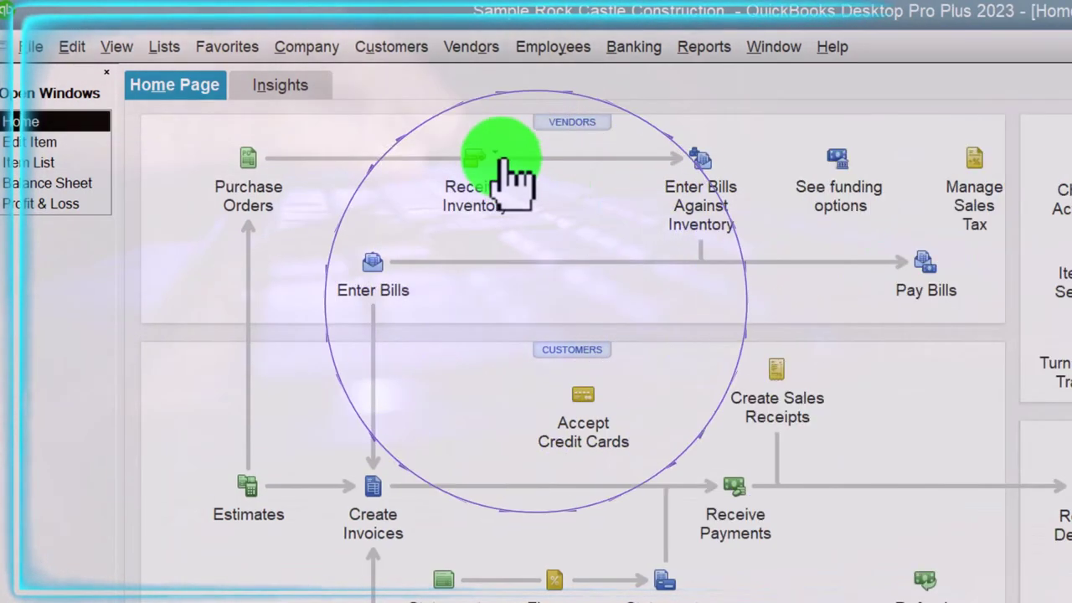
Enter a Door Frame item line on a new bill for received inventory and close the bill without recording it
click(501, 157)
click(530, 170)
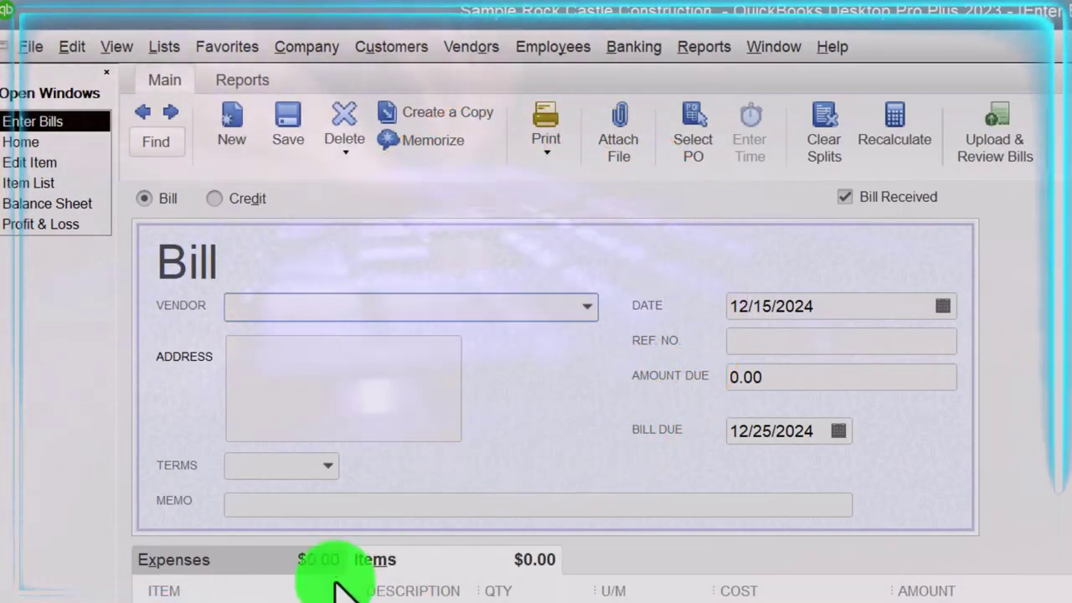
text(dor)
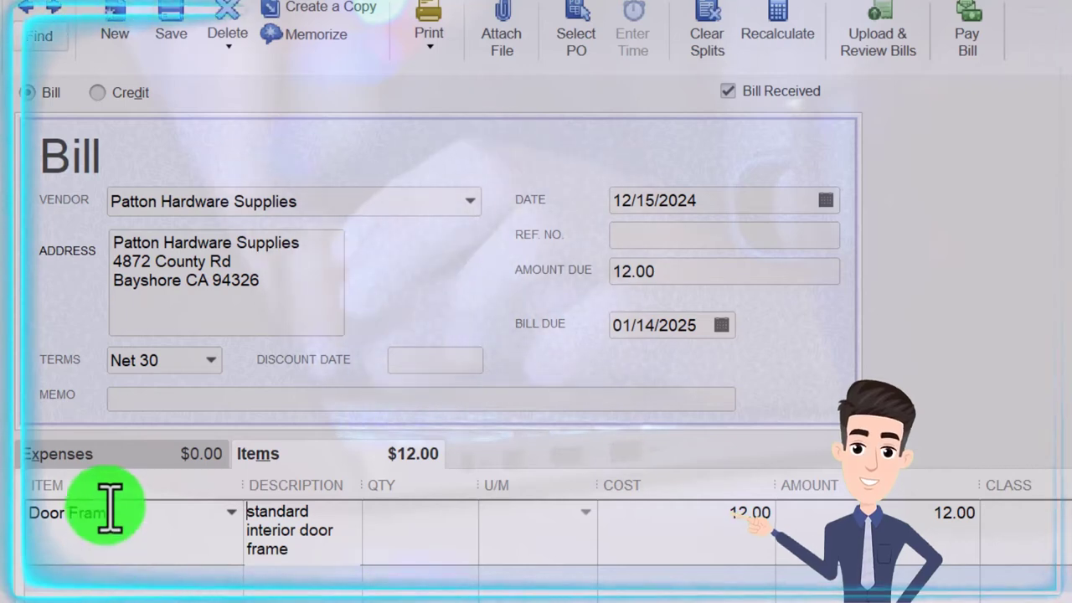
click(88, 454)
click(253, 452)
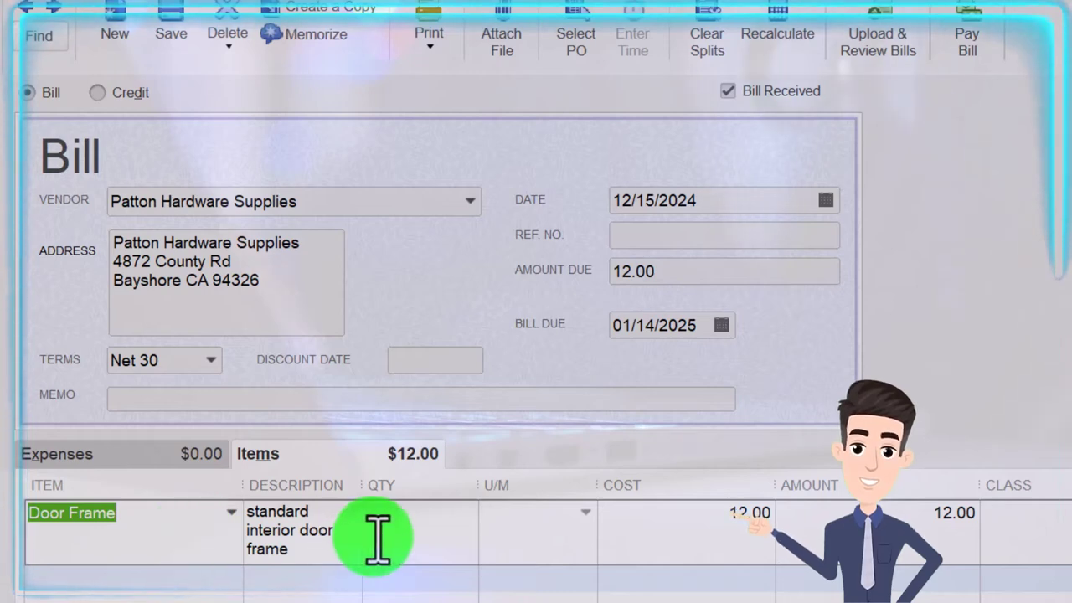
click(345, 529)
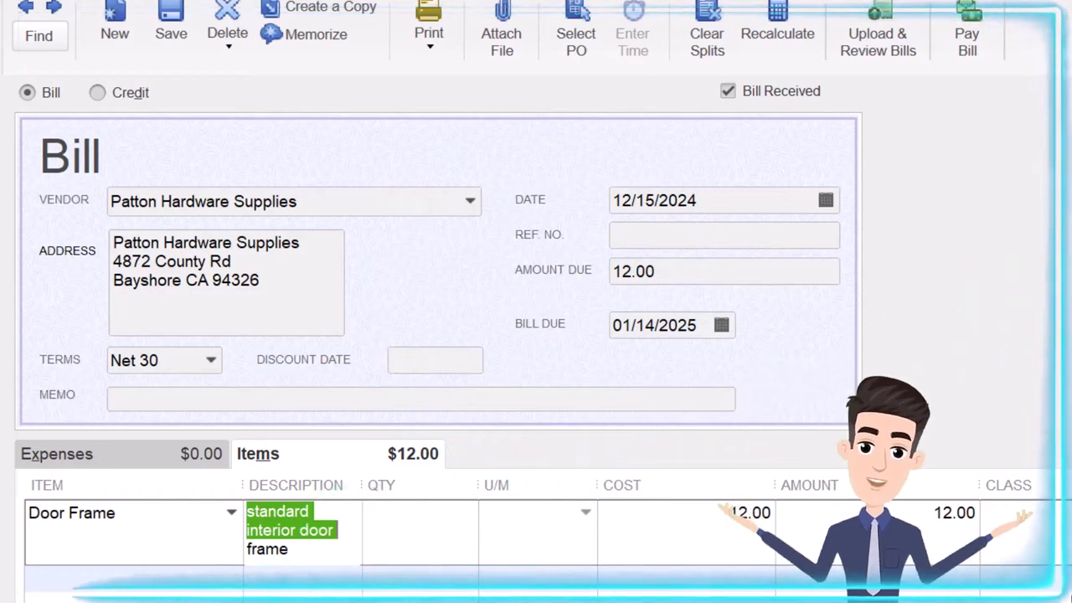
click(719, 186)
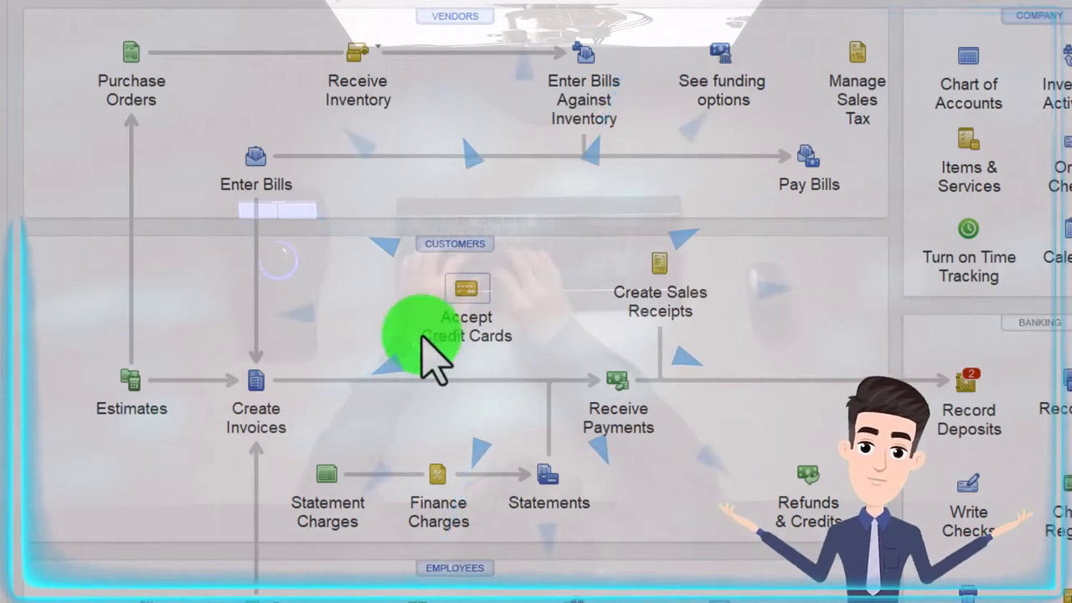
Start a new sales receipt and enter a Door Frame item line at a rate of 50.00
click(662, 285)
click(199, 392)
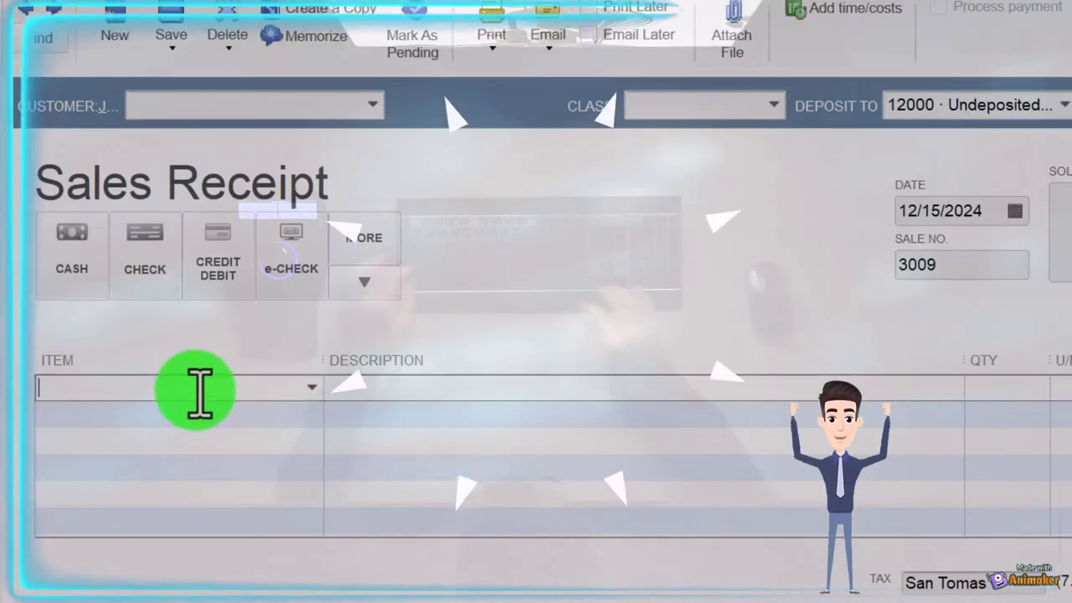
text(dor)
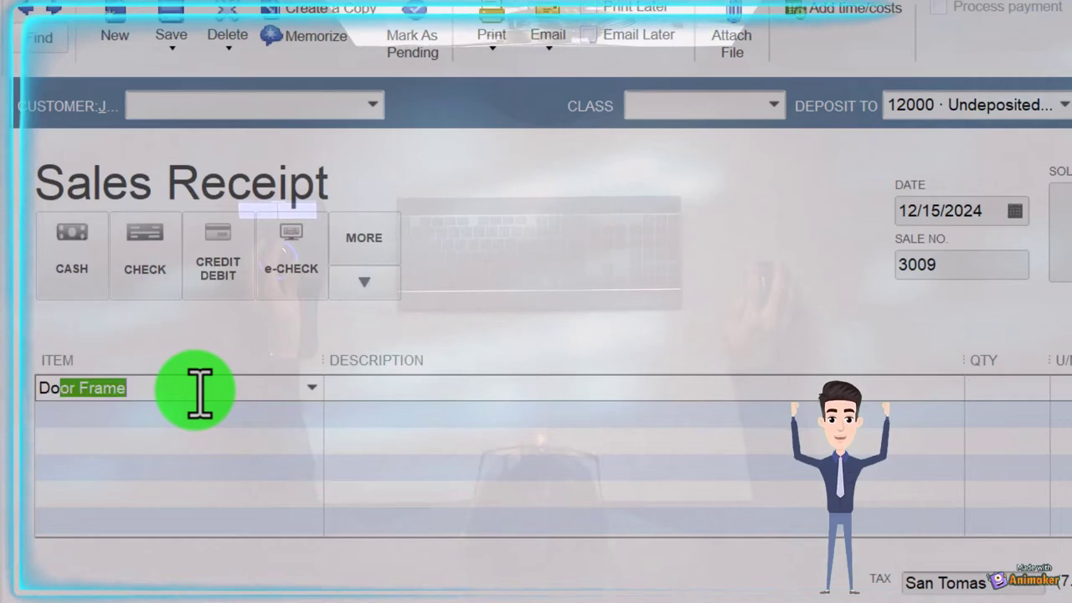
key(Tab)
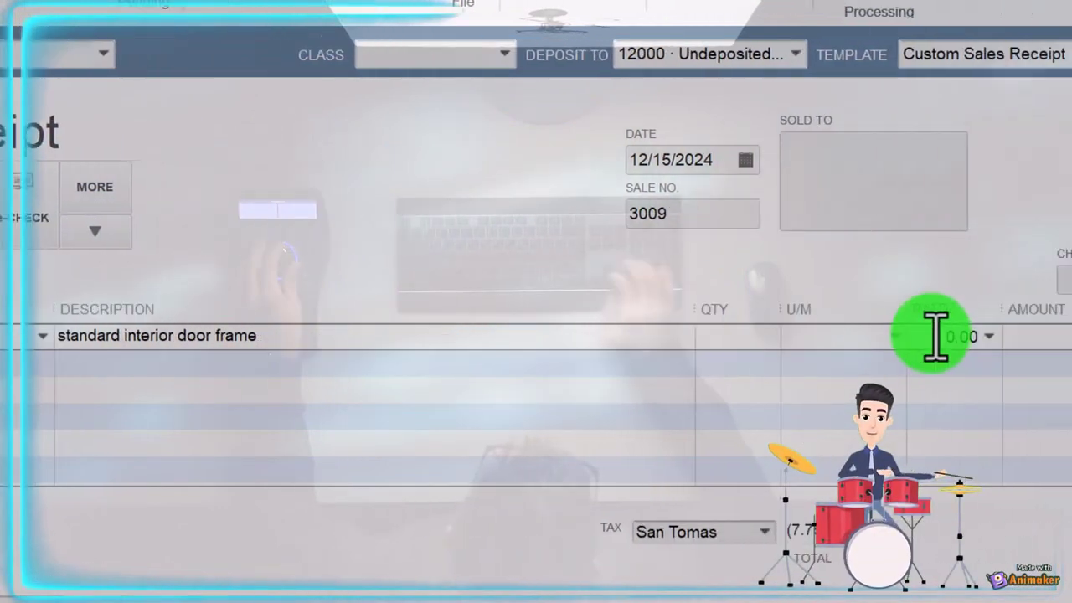
text(0)
key(Tab)
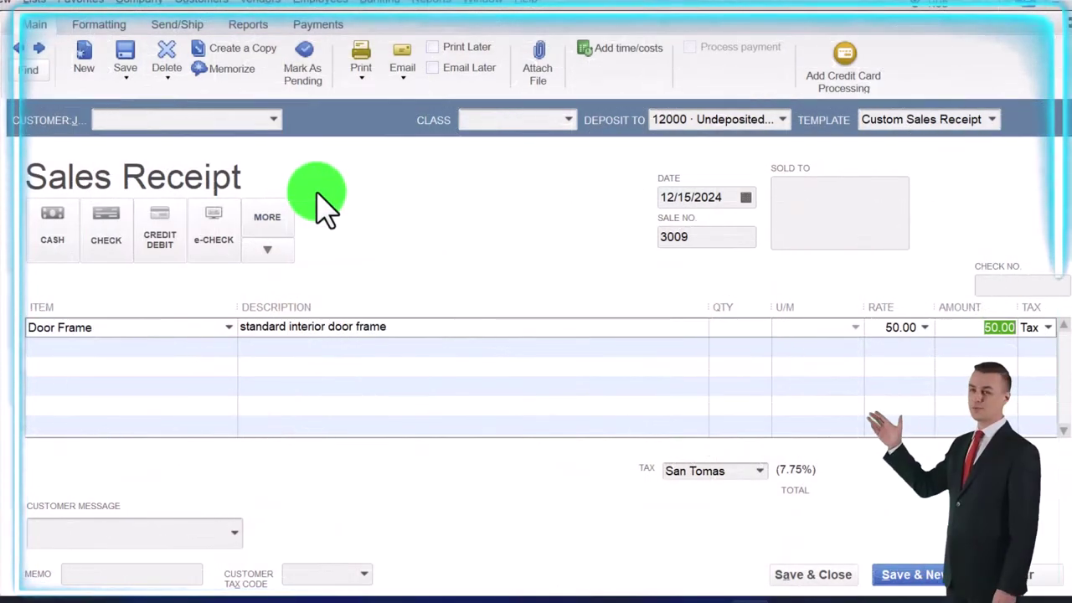
View the deposit account choices on the sales receipt and close the receipt without recording it
click(781, 124)
click(779, 125)
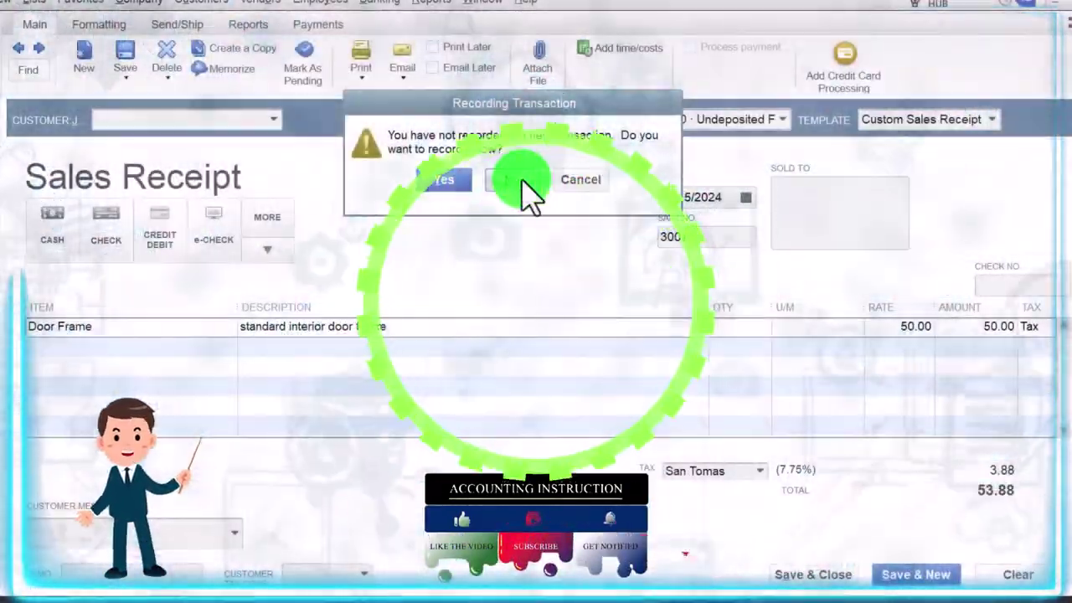
click(512, 179)
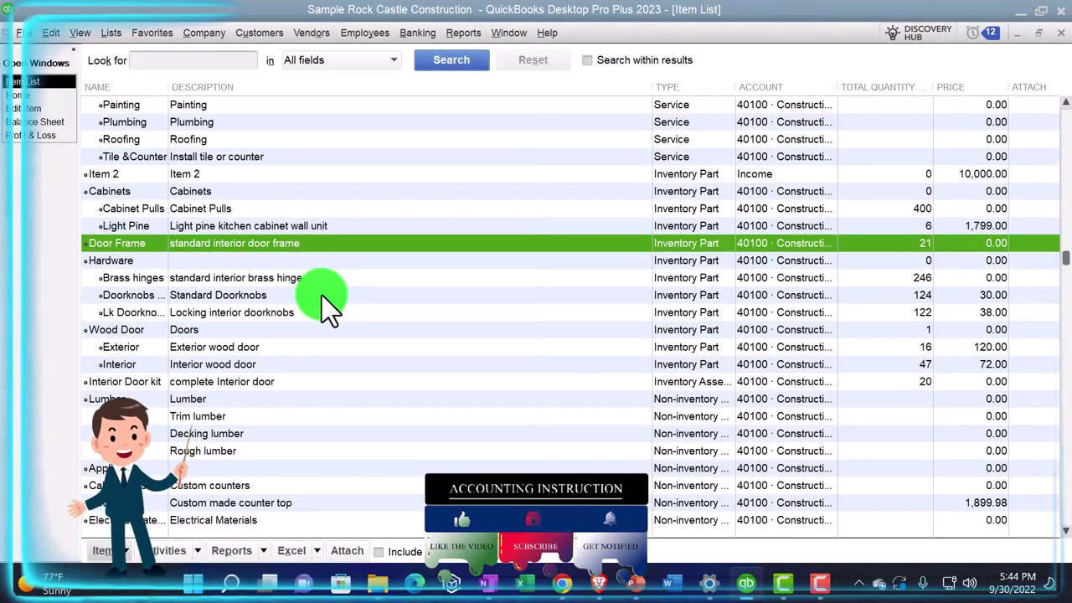
Browse the non-inventory part and other charge items in the Item List, selecting Trim lumber and Bad debt 2
scroll(322, 294, down, 3)
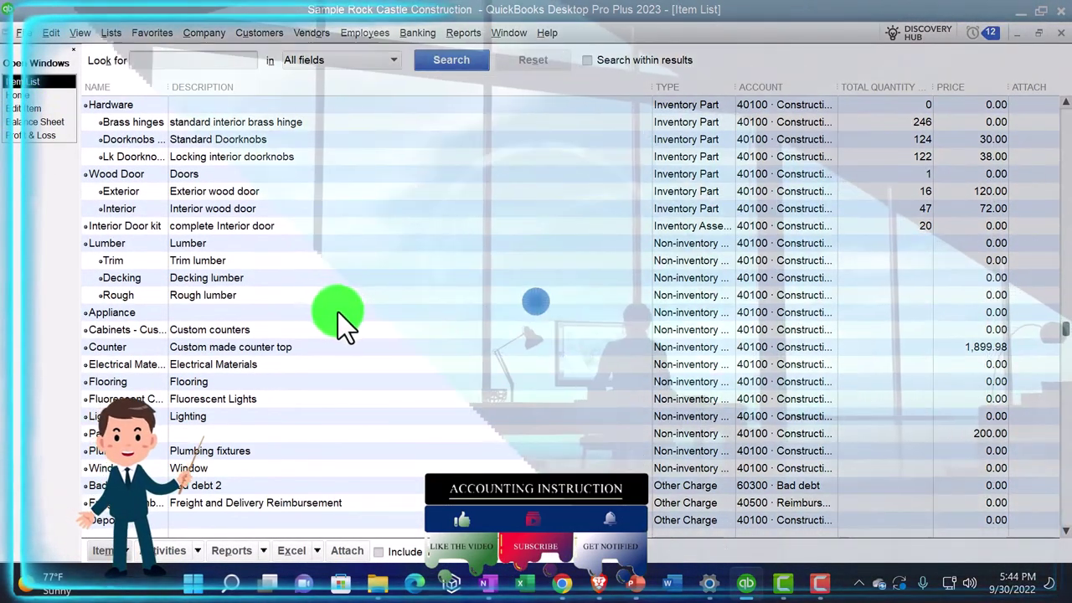
click(314, 261)
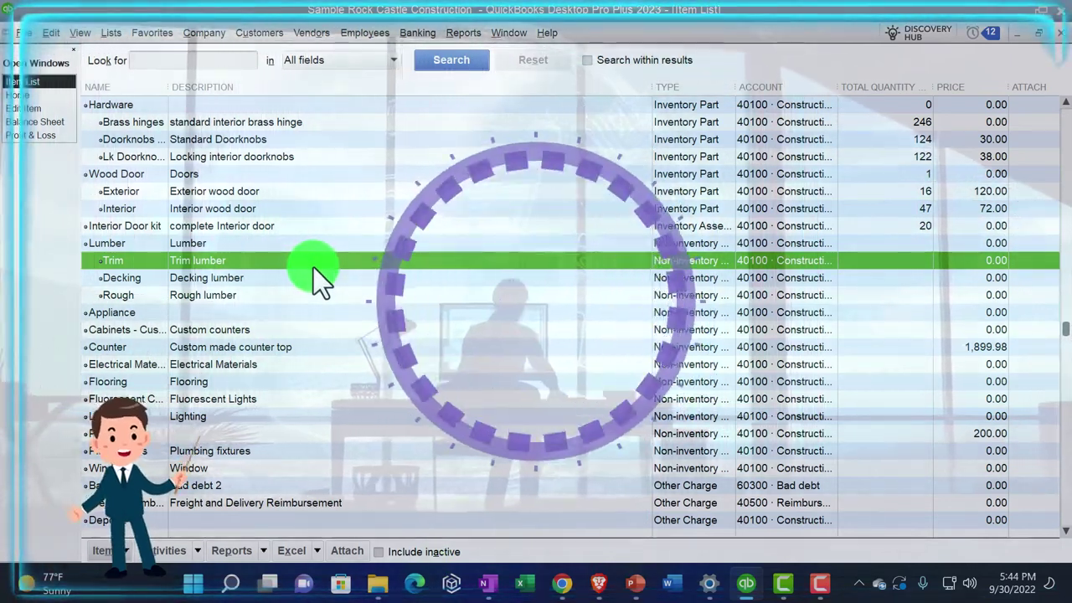
scroll(313, 267, down, 3)
scroll(313, 267, down, 1)
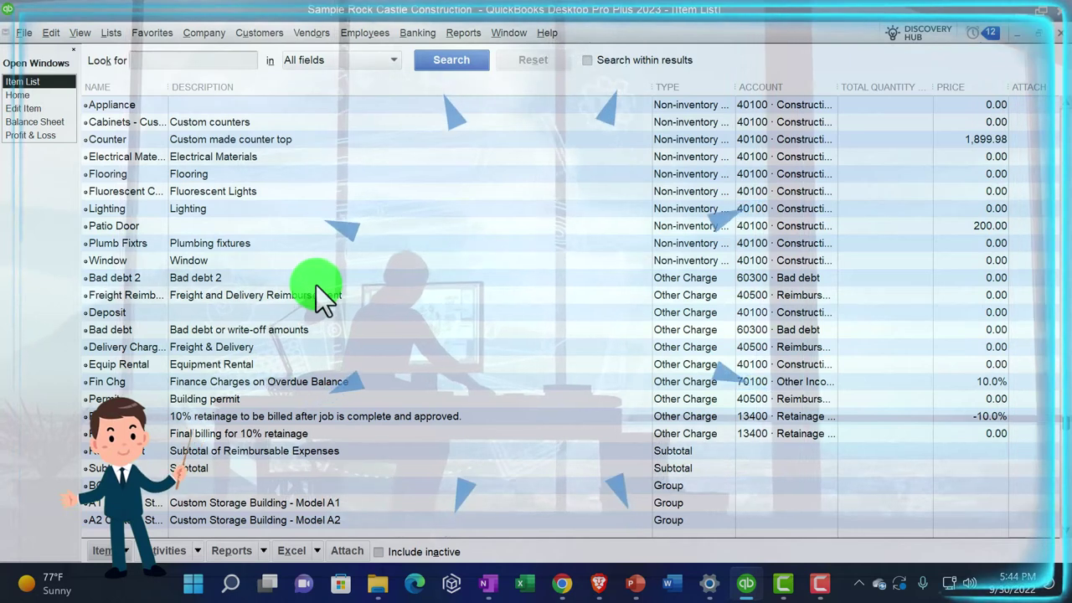
click(315, 285)
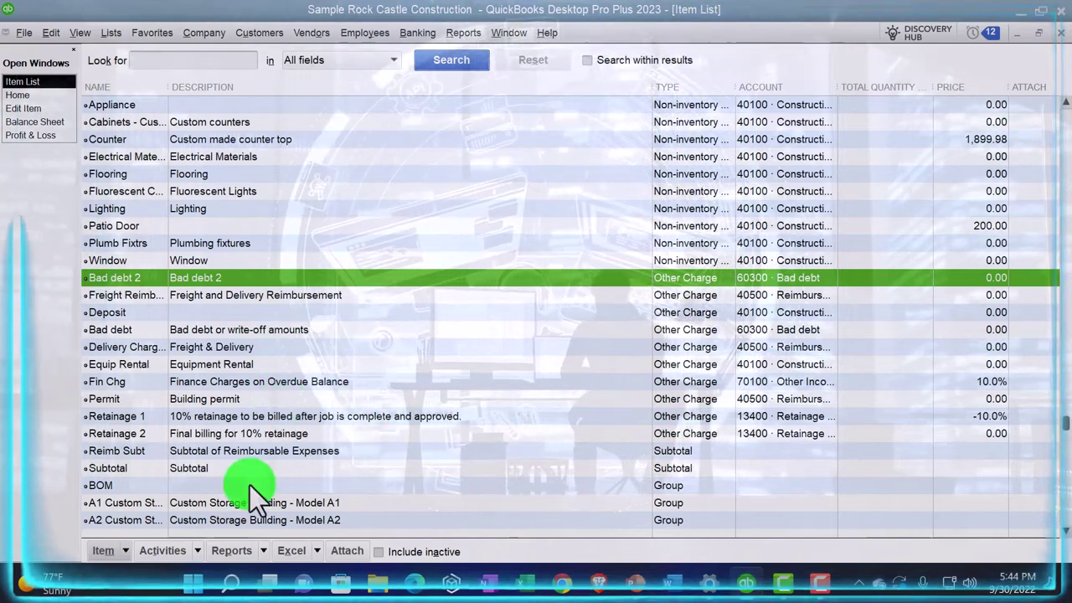
Open a new item form to view the available item types and close it without creating an item
click(127, 549)
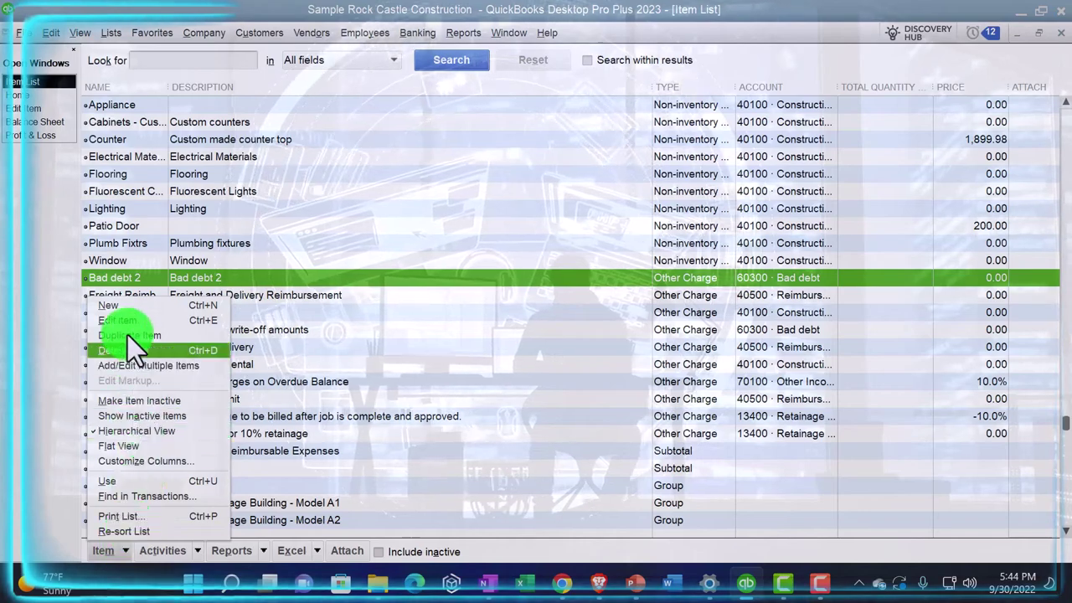
click(122, 306)
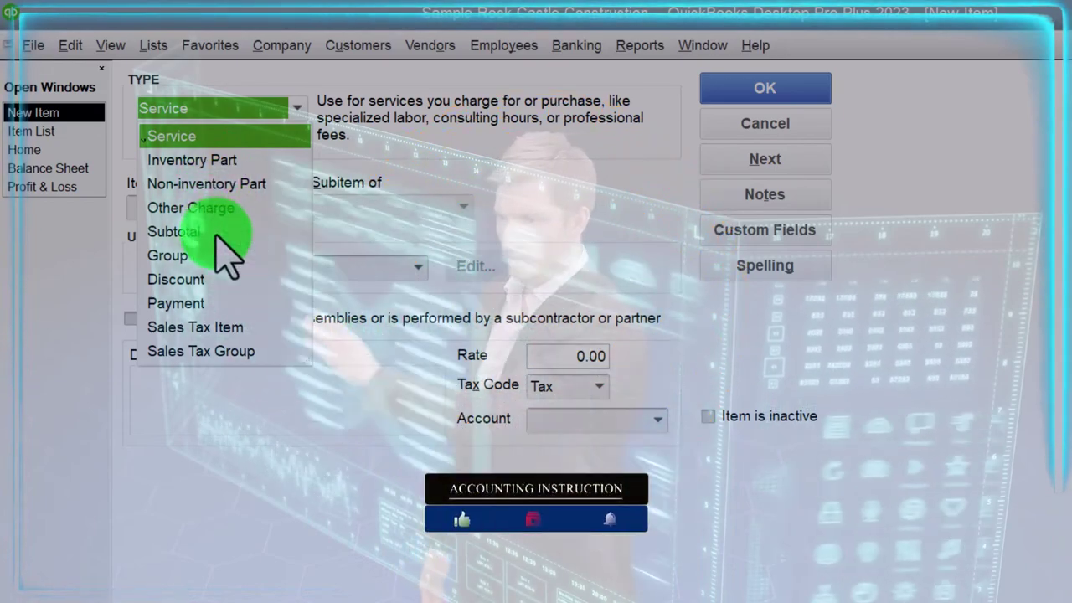
click(281, 480)
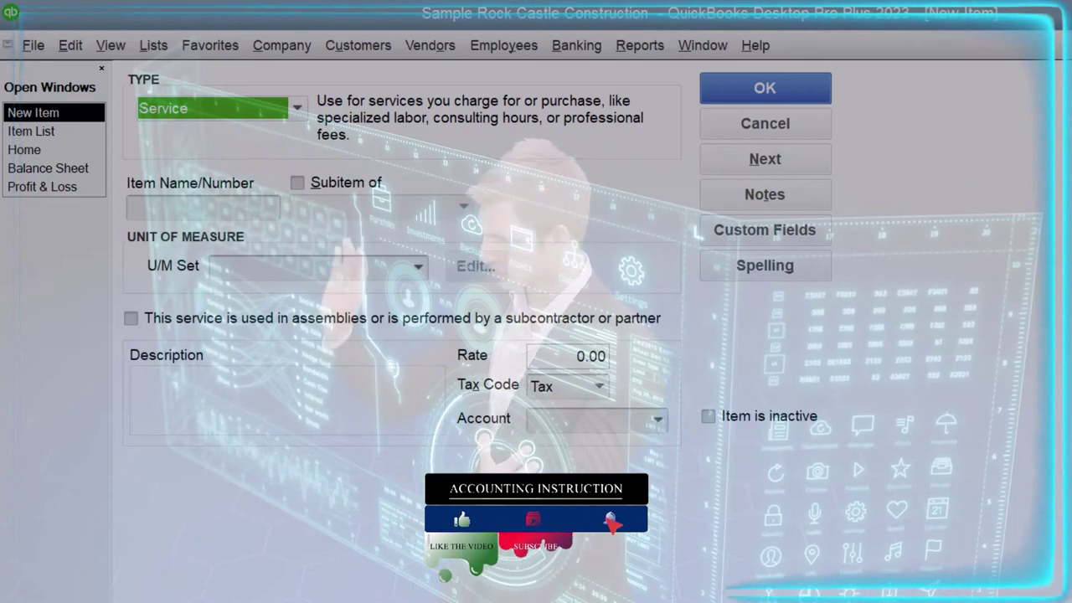
key(Escape)
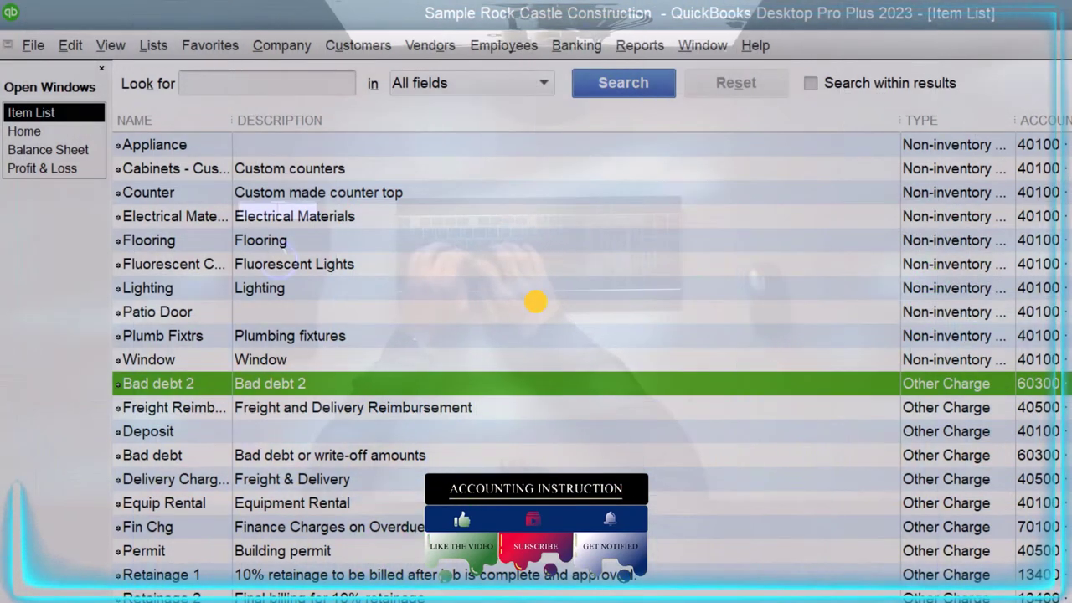
Compare the Service and Inventory Part fields on a new item form and close it without saving
click(142, 597)
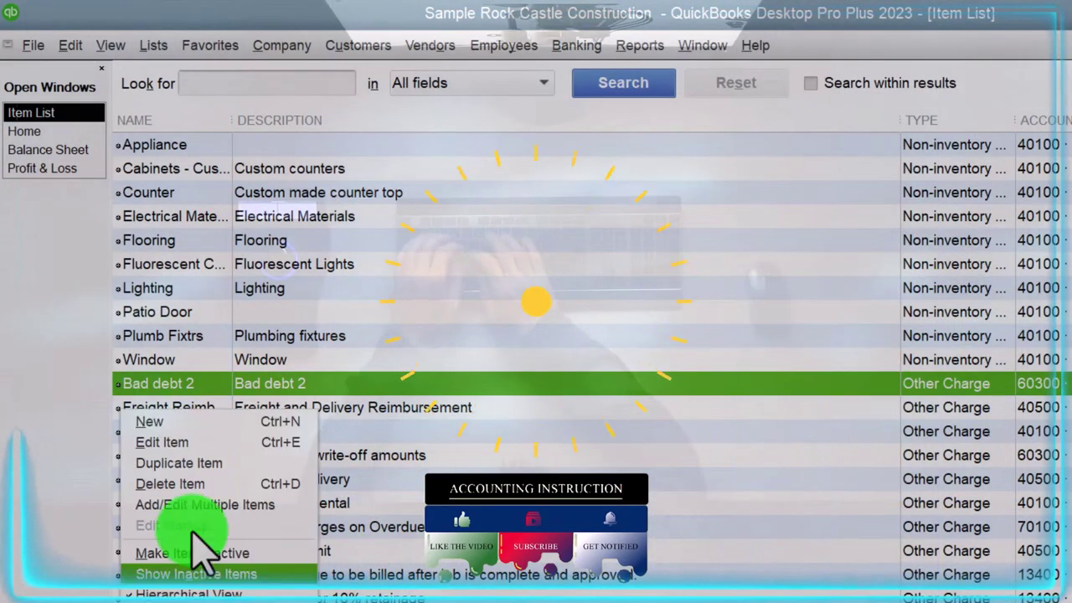
click(193, 422)
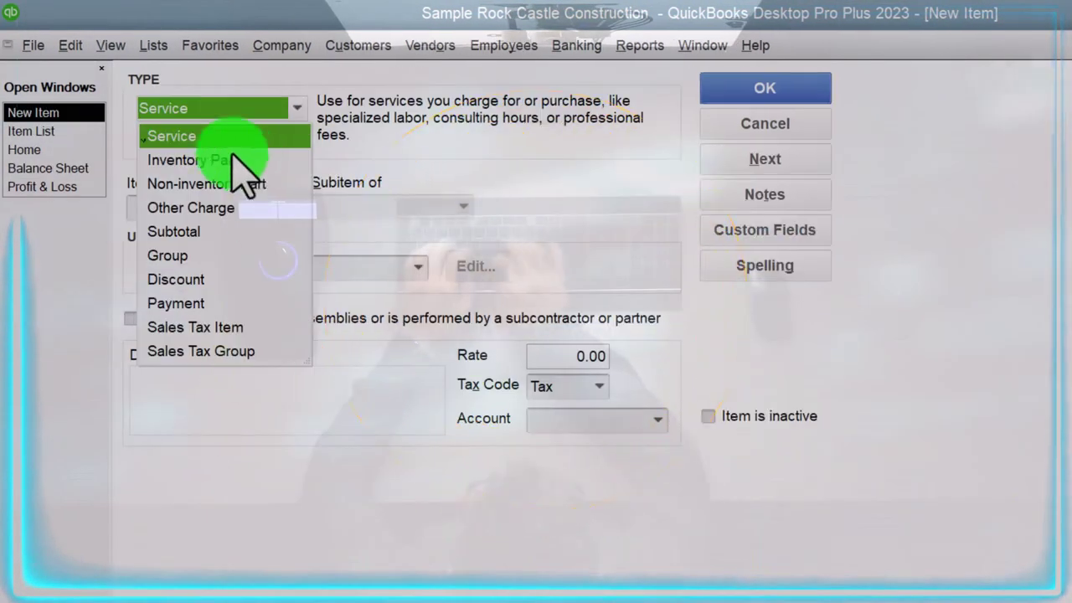
click(190, 137)
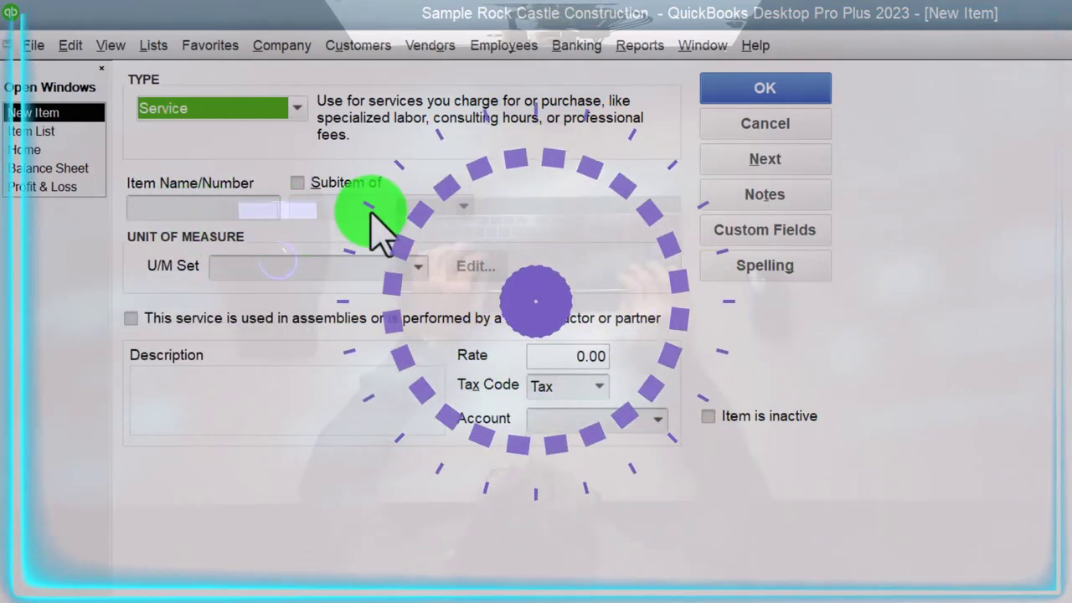
click(301, 109)
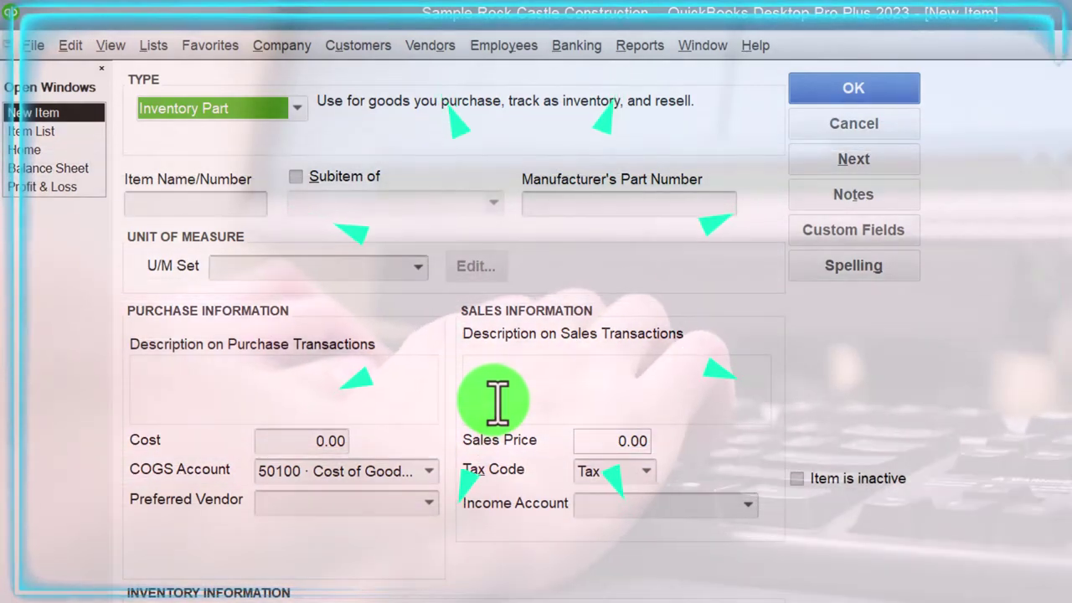
key(Escape)
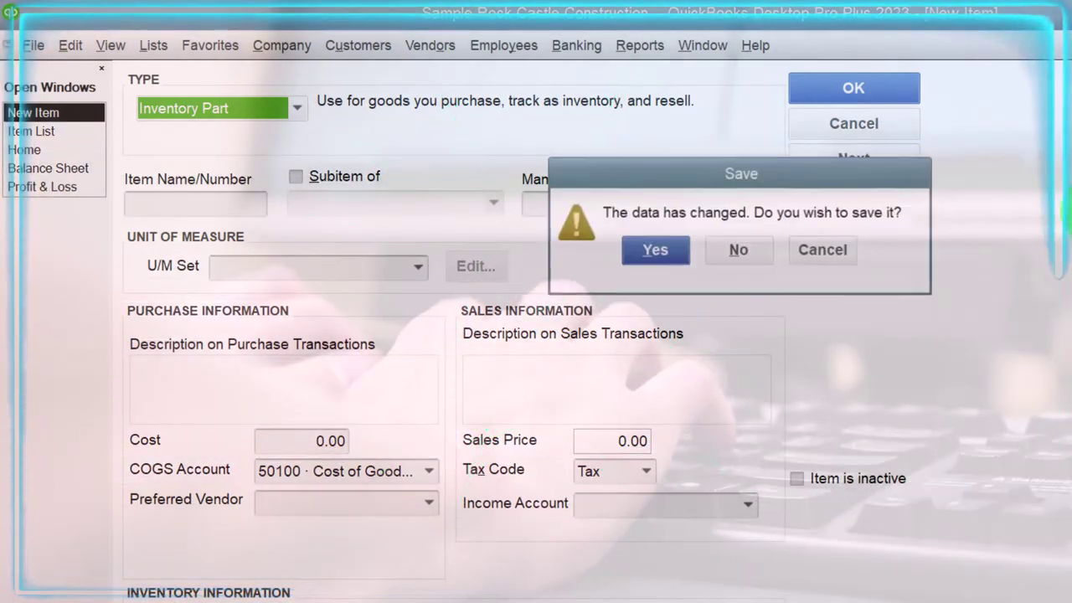
click(737, 251)
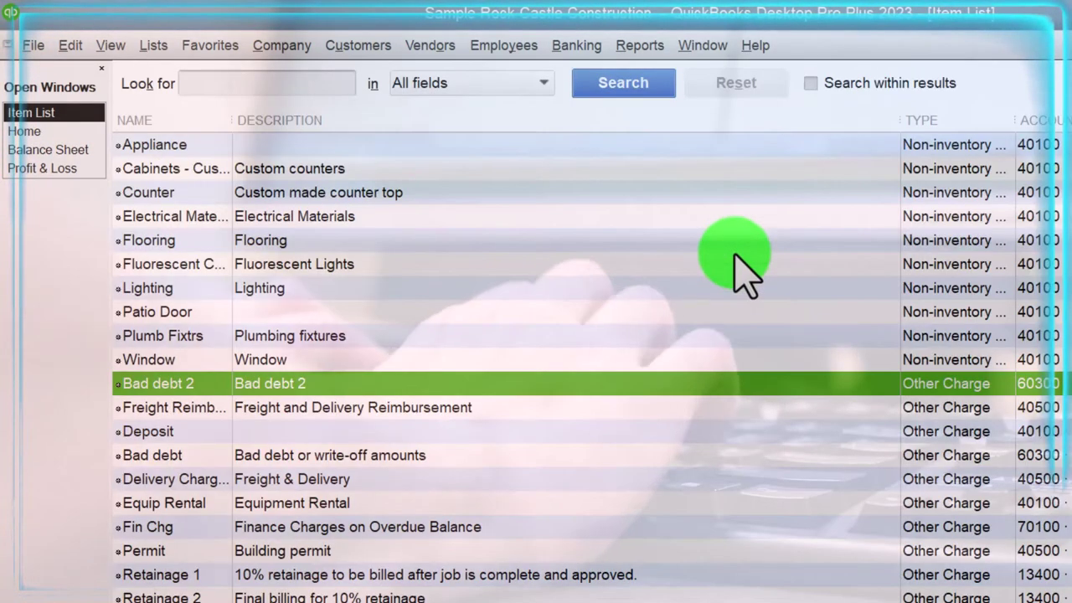
Review the subtotal, group, discount, payment and sales tax items in the Item List, selecting the San Domingo sales tax item
scroll(744, 270, down, 4)
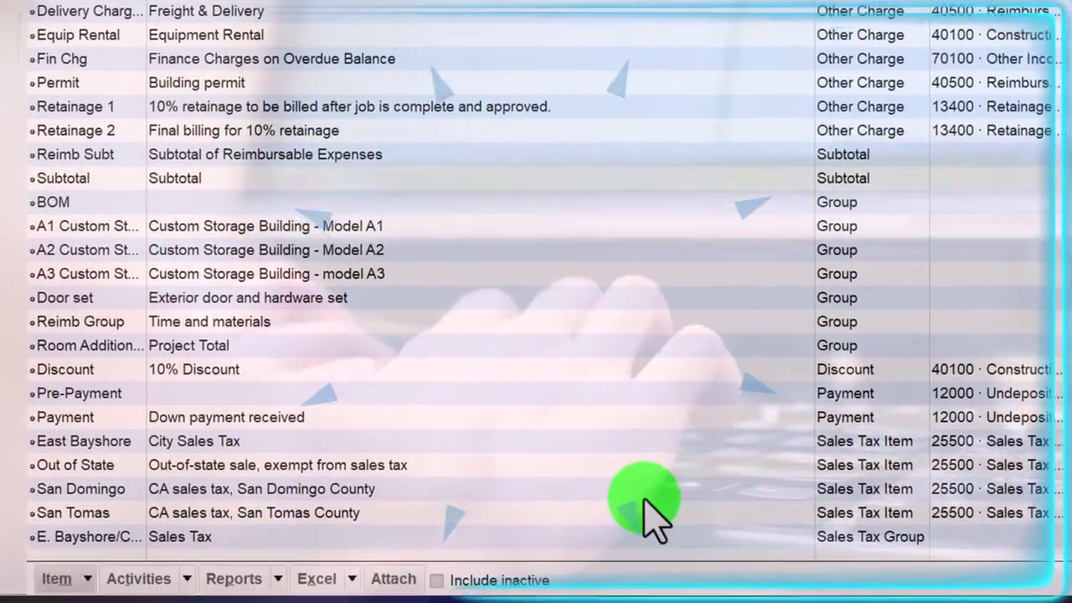
click(730, 602)
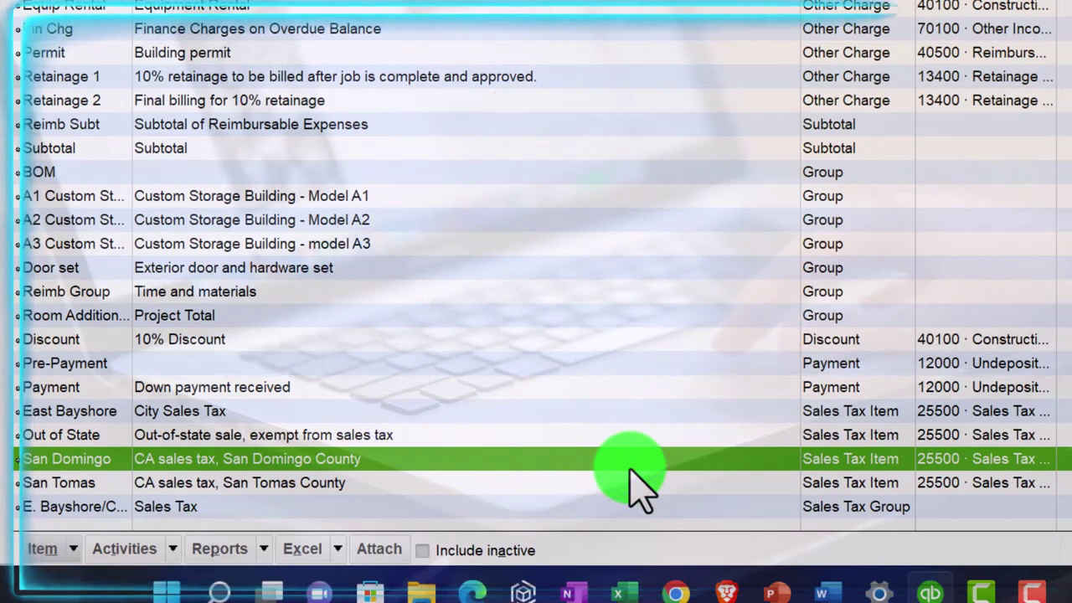
scroll(637, 486, up, 15)
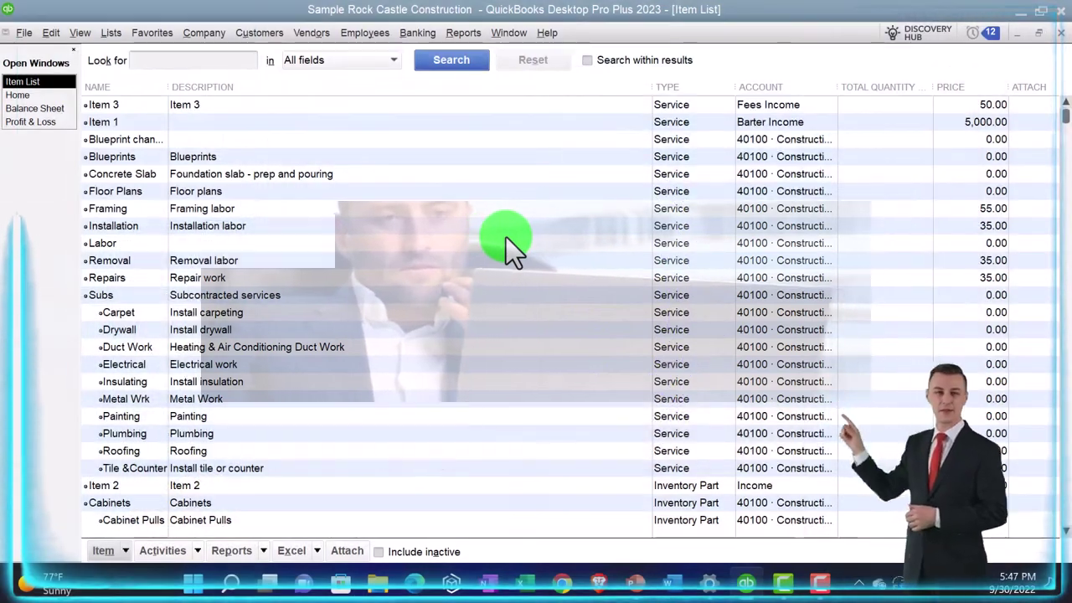
scroll(506, 237, down, 15)
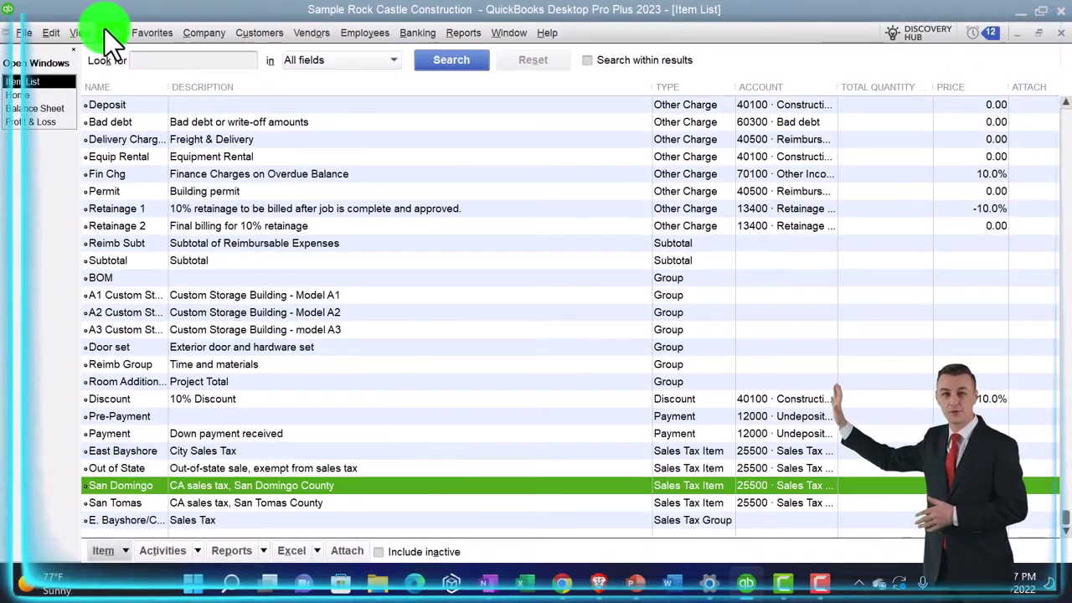
Open the Payroll Item List to review the payroll items, and return to the Home page
click(105, 34)
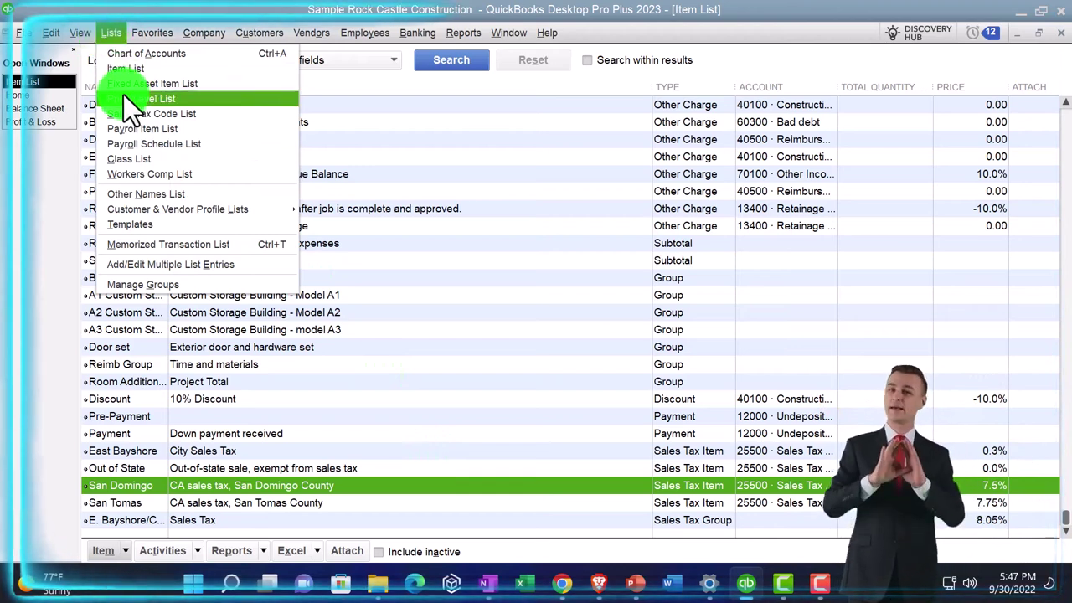
click(131, 128)
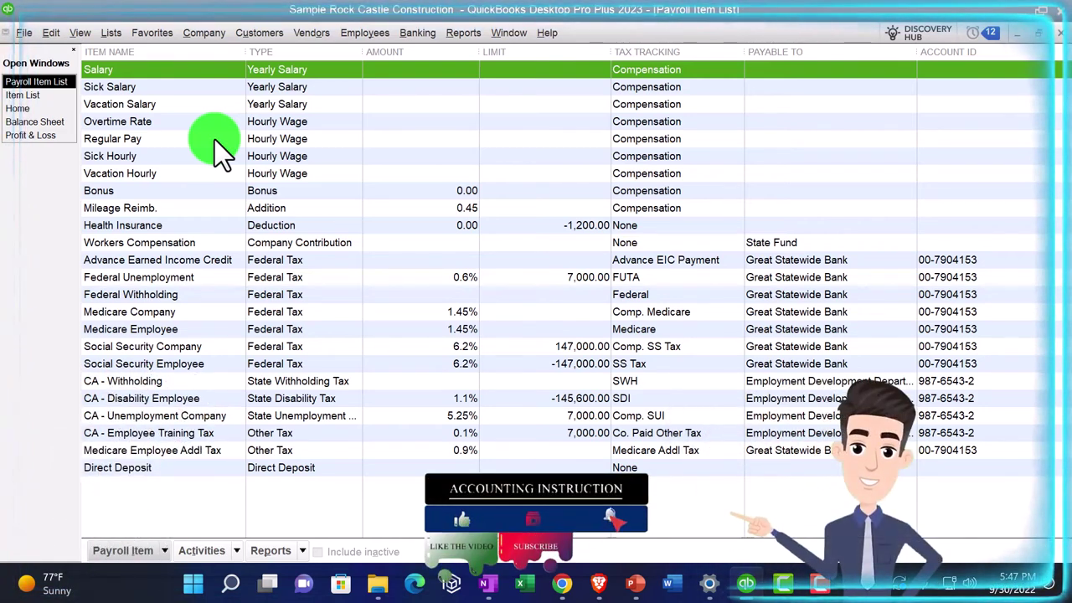
click(38, 109)
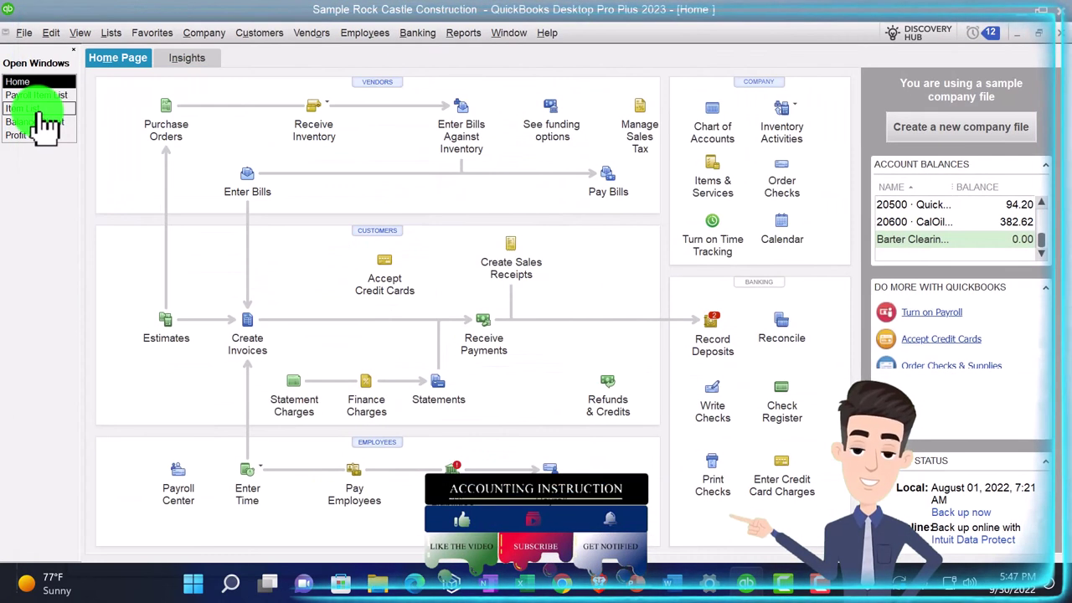